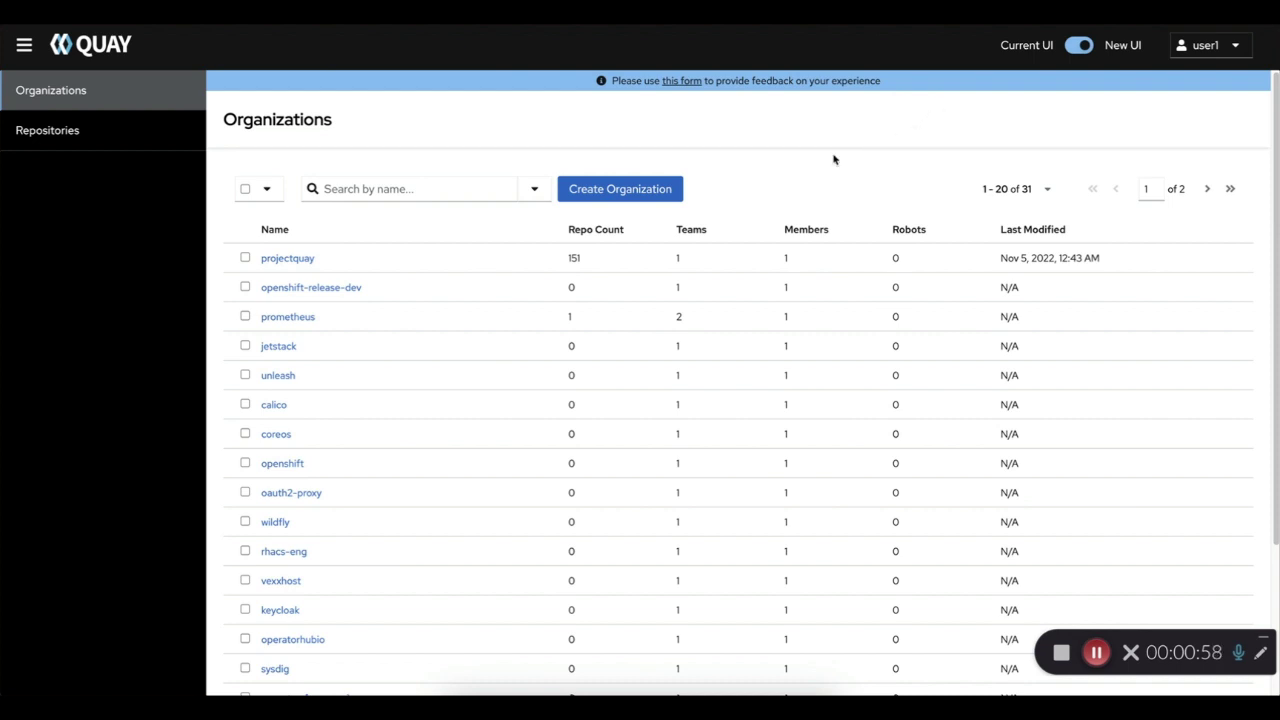
Search the organizations for "tag", open the busybox repository of tag-count-org and review its tags' modification dates
click(462, 187)
text(ta)
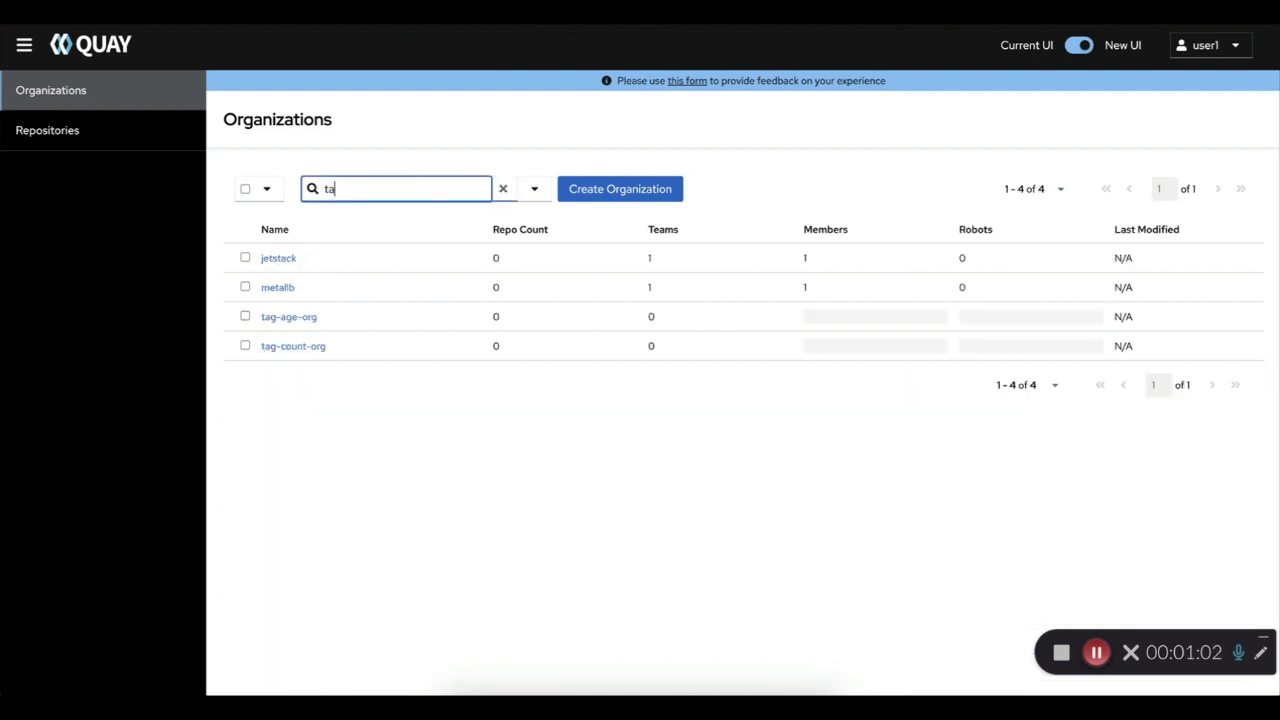
text(g)
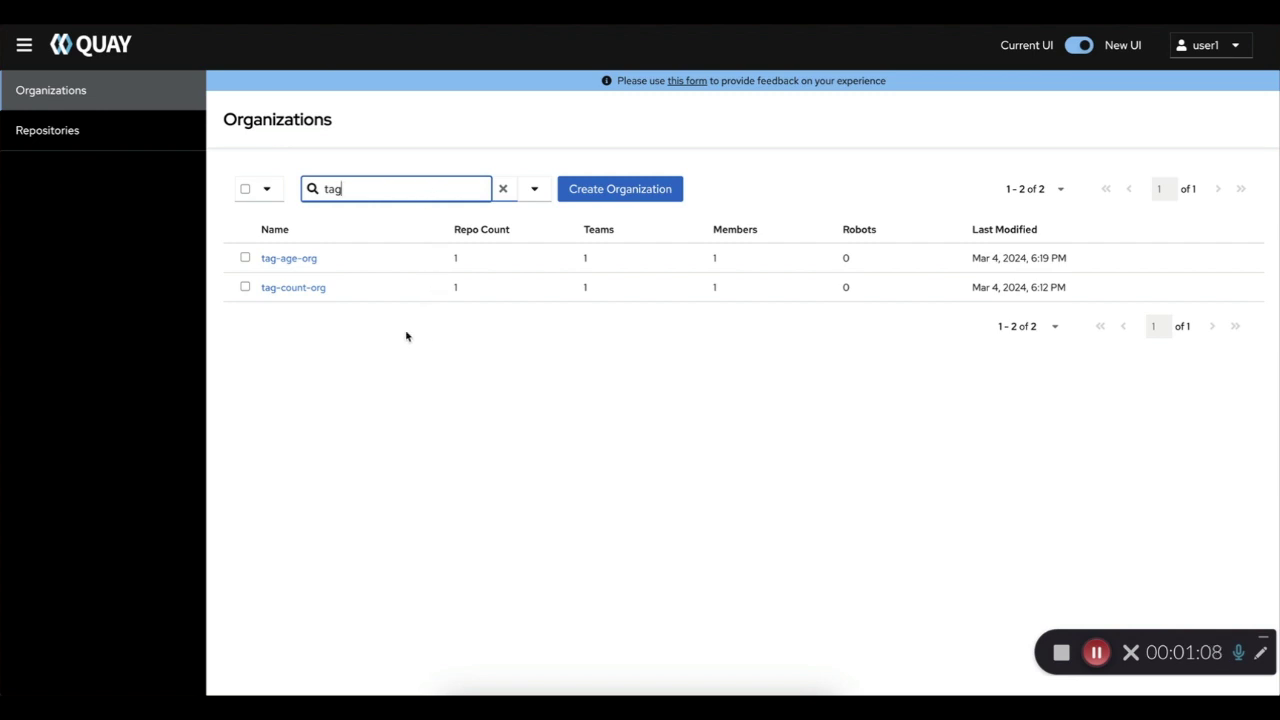
click(316, 292)
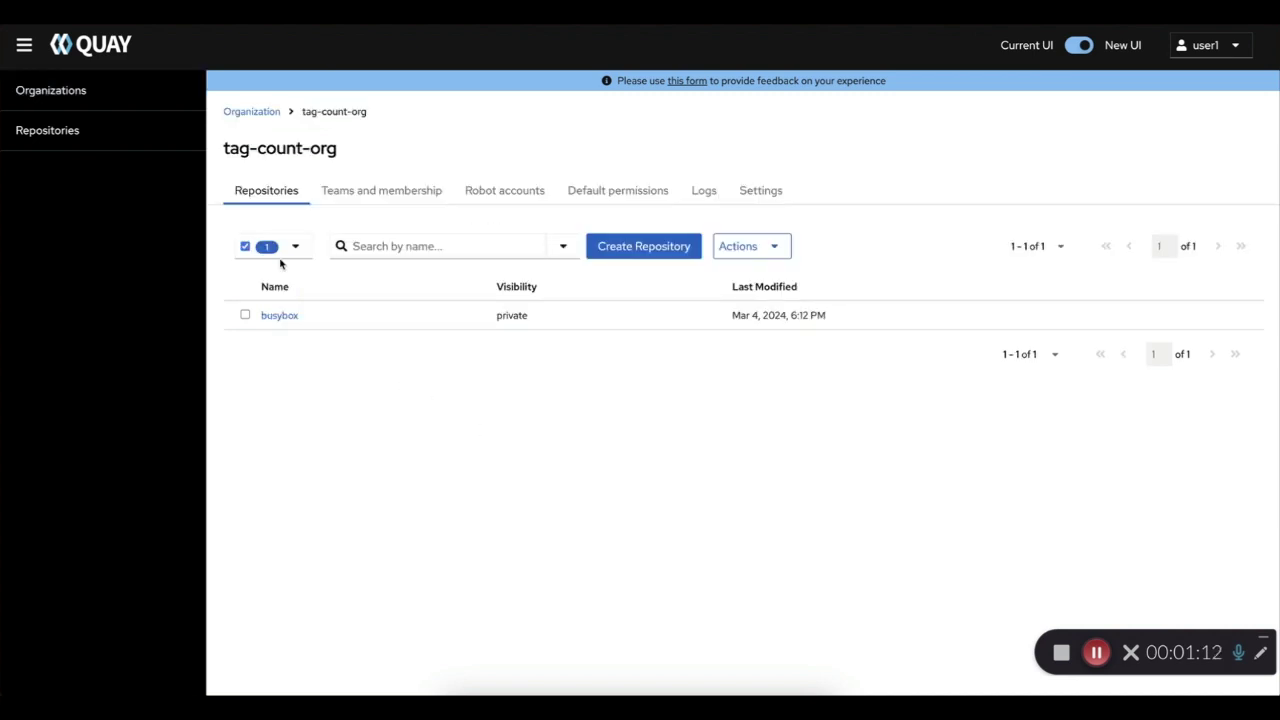
click(246, 248)
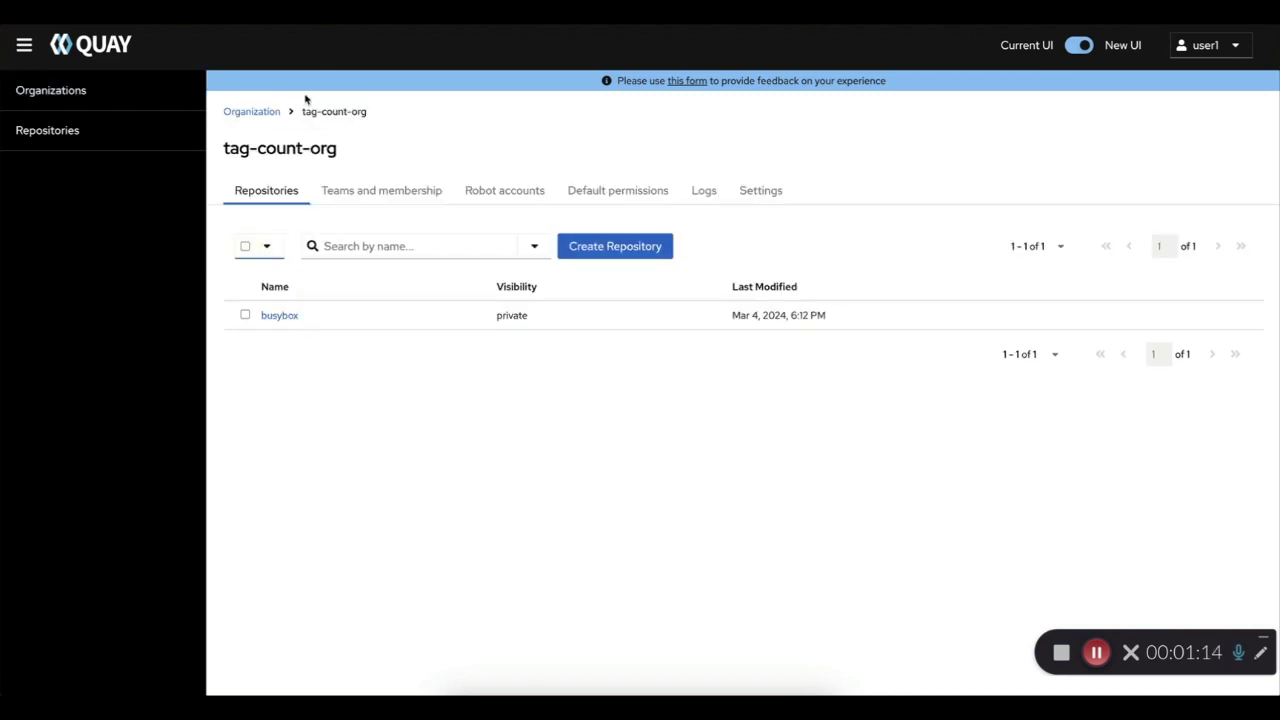
click(287, 317)
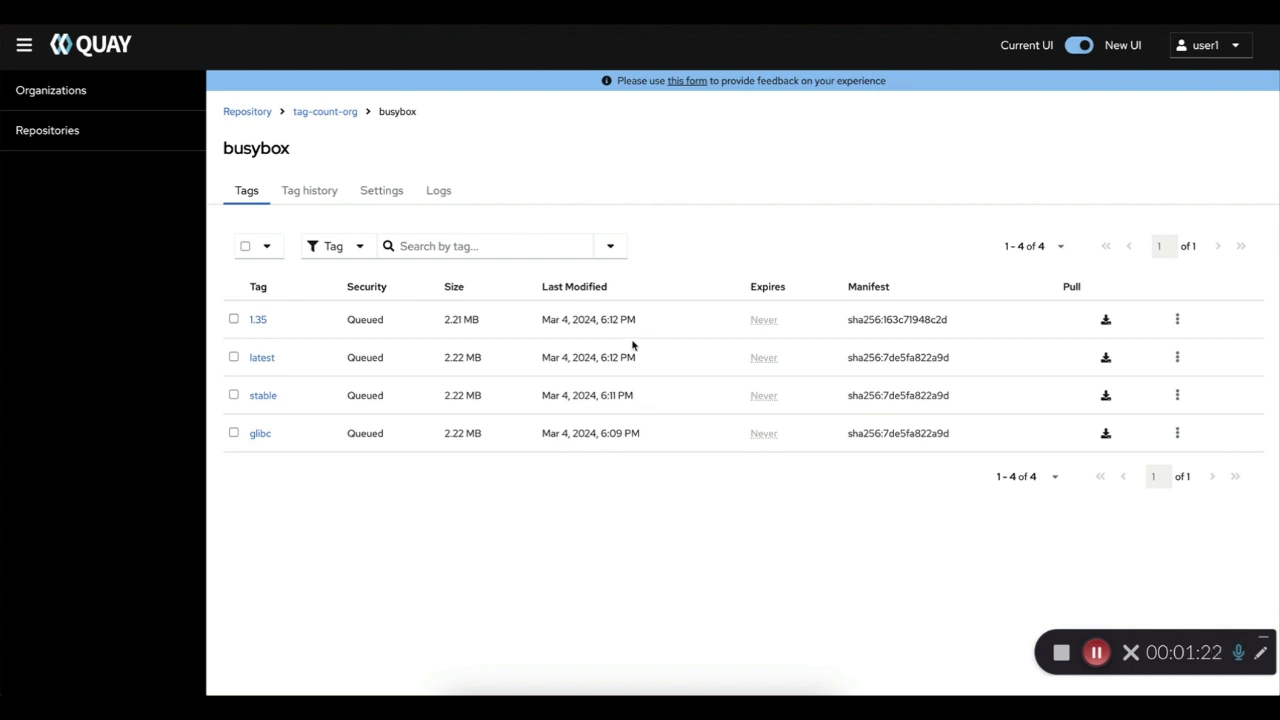
drag(609, 319, 634, 360)
click(400, 306)
Create an auto-prune policy for the busybox repository by number of tags, keeping 3 tags, and save it
click(367, 189)
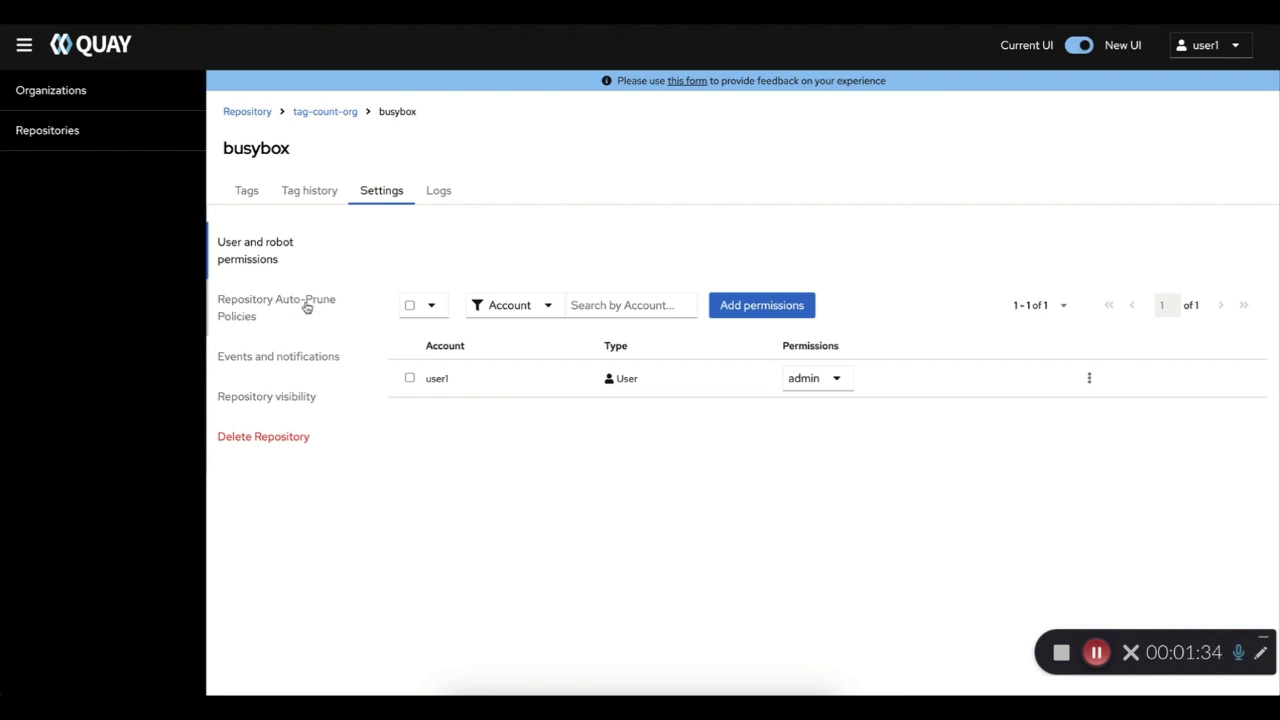
click(307, 307)
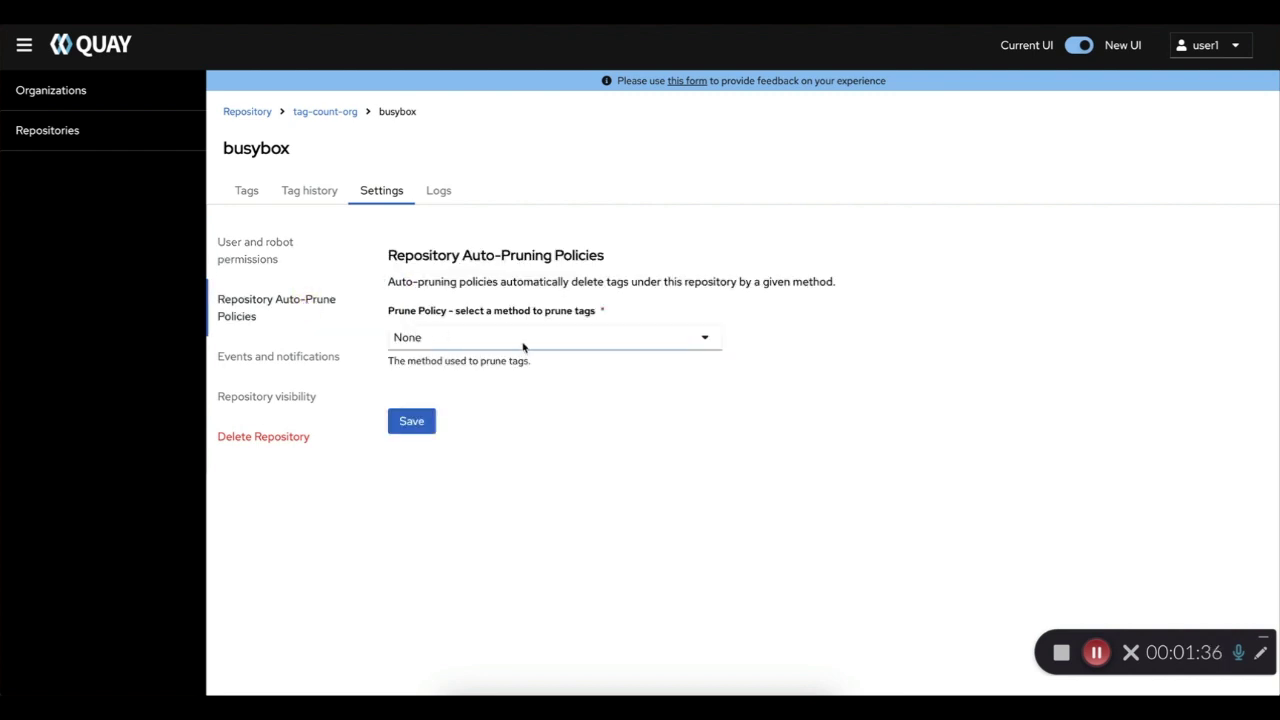
click(700, 340)
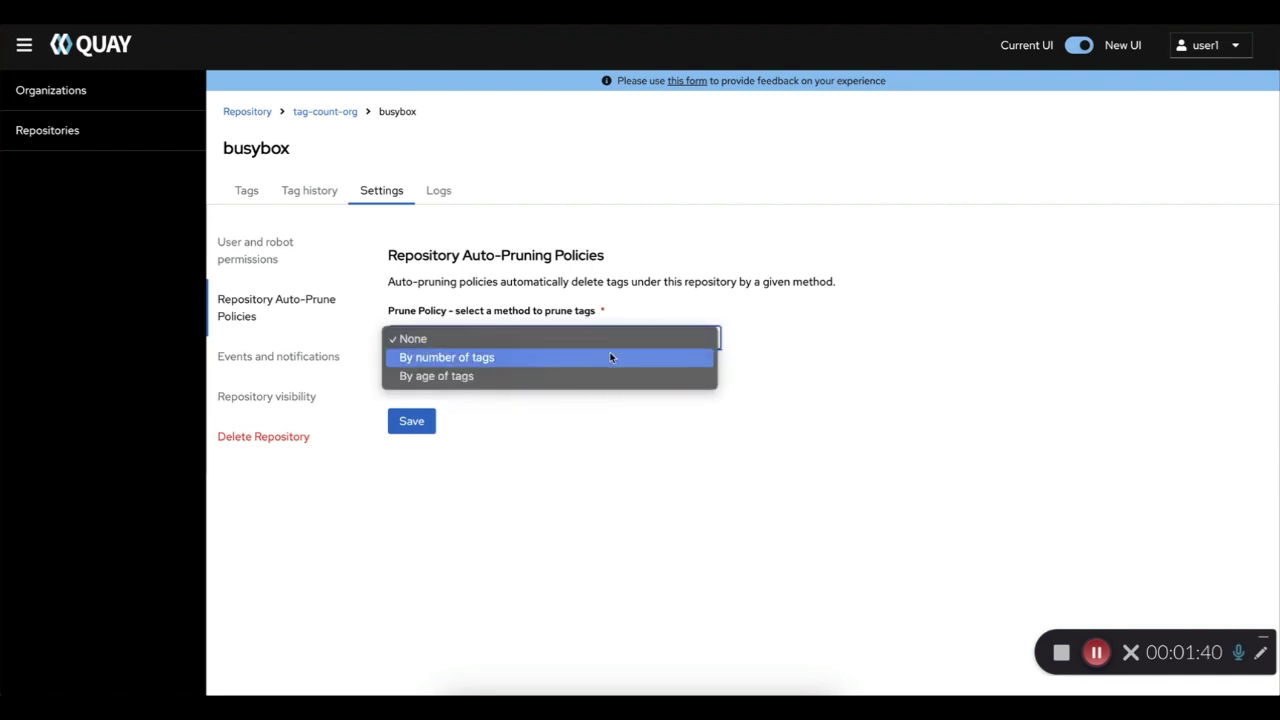
click(610, 357)
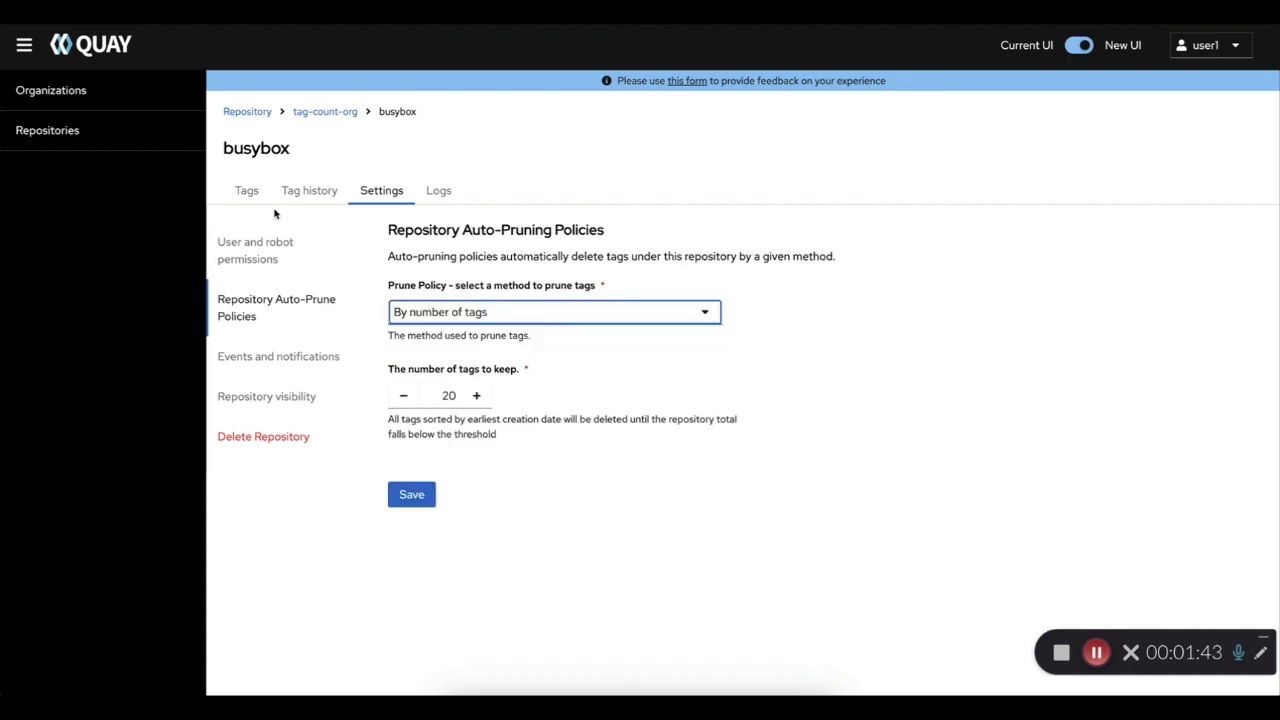
double_click(440, 396)
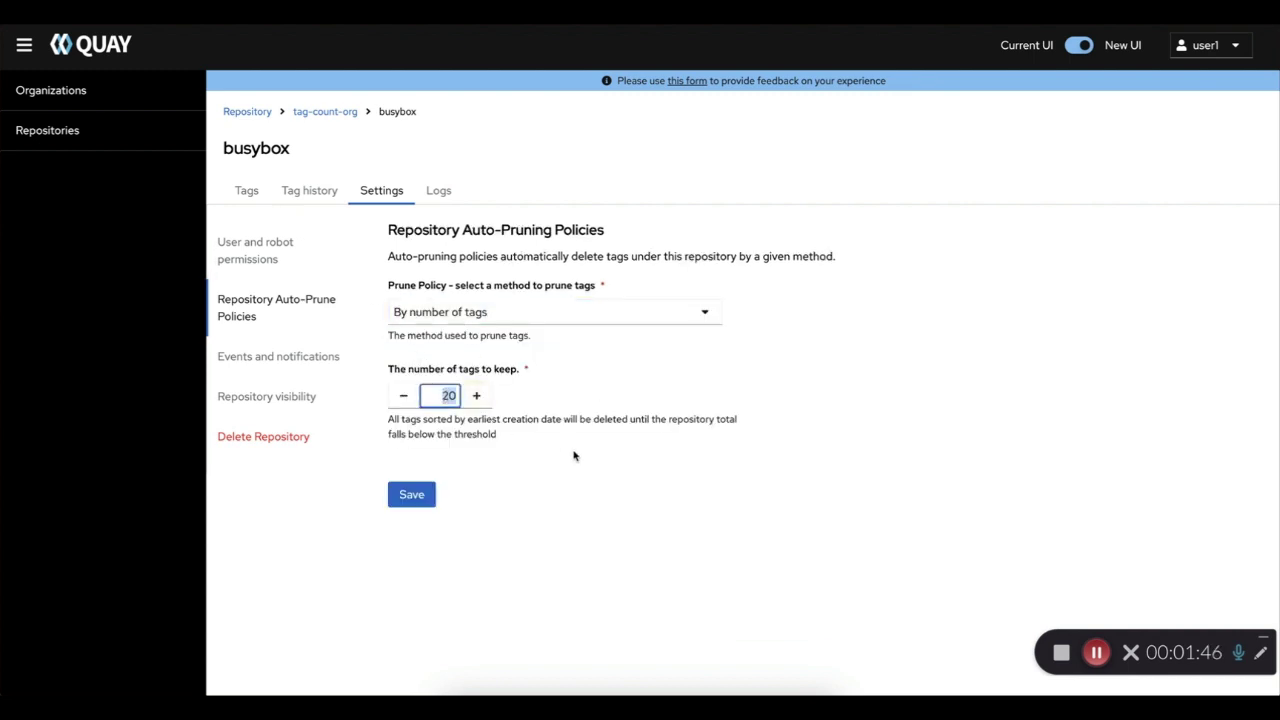
text(3)
click(404, 497)
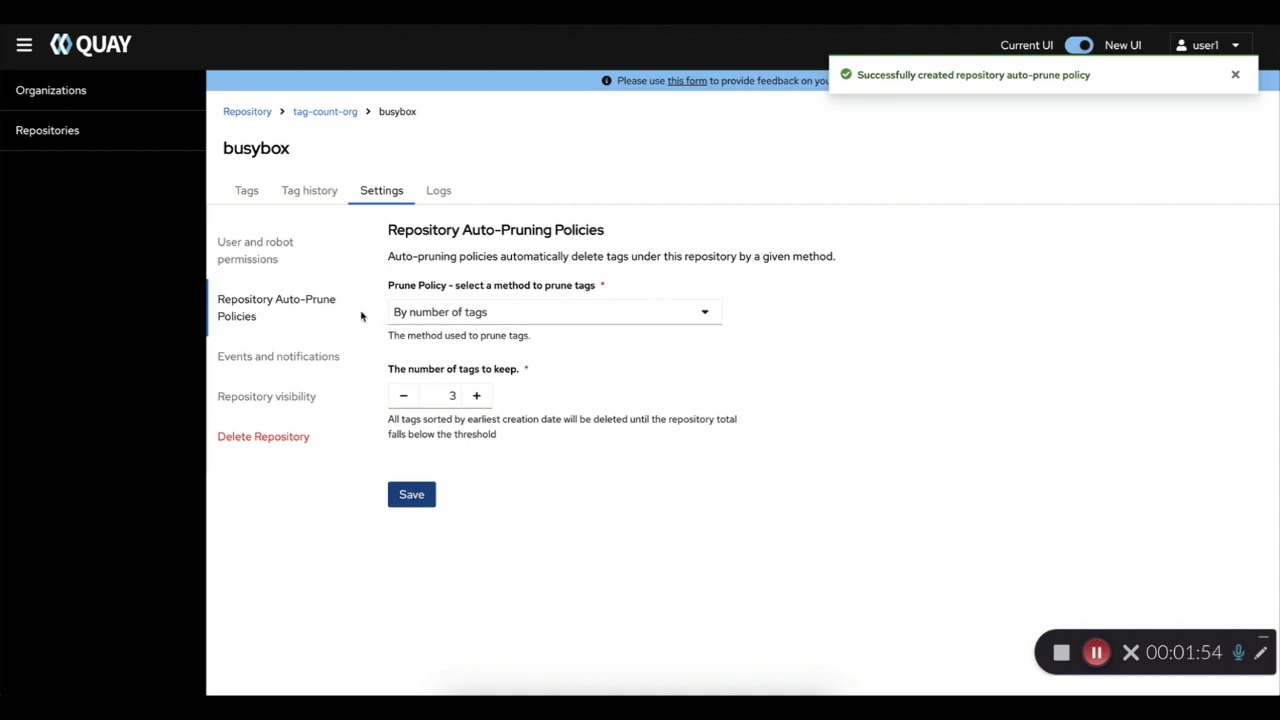
Return to the repository's tag list and reload it to check the effect of the tag-count policy
click(247, 190)
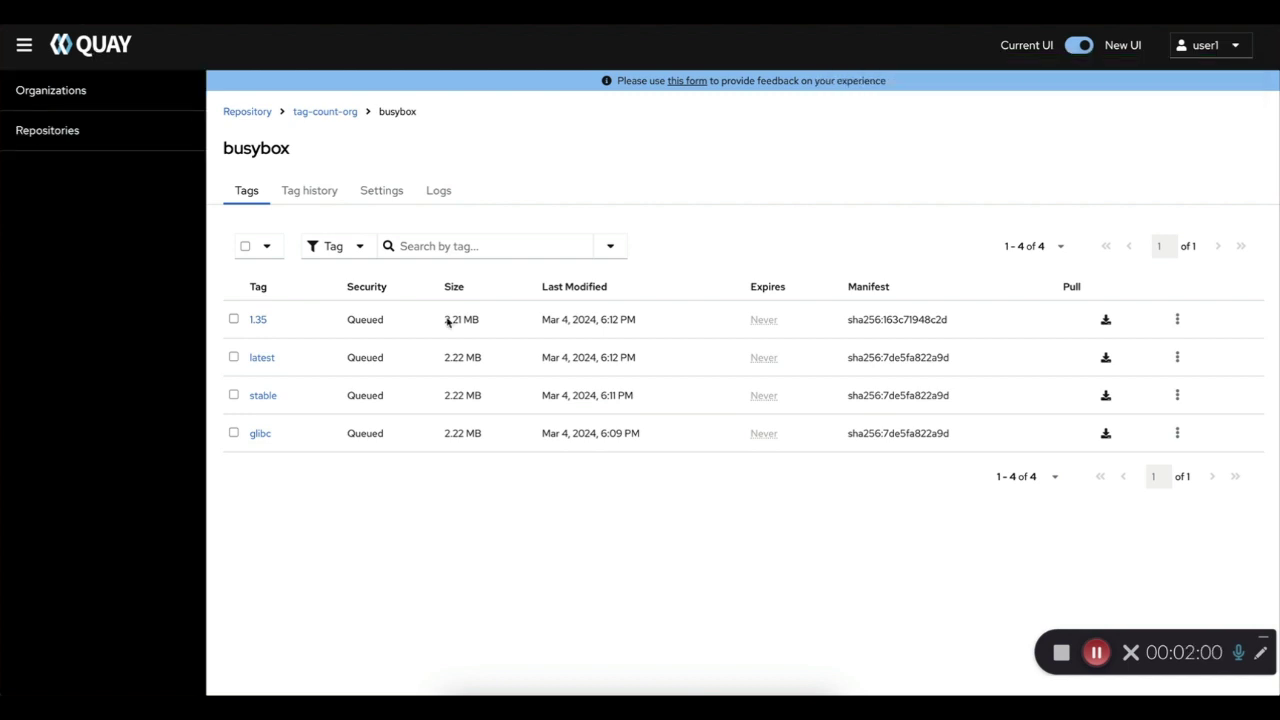
key(F5)
key(super+r)
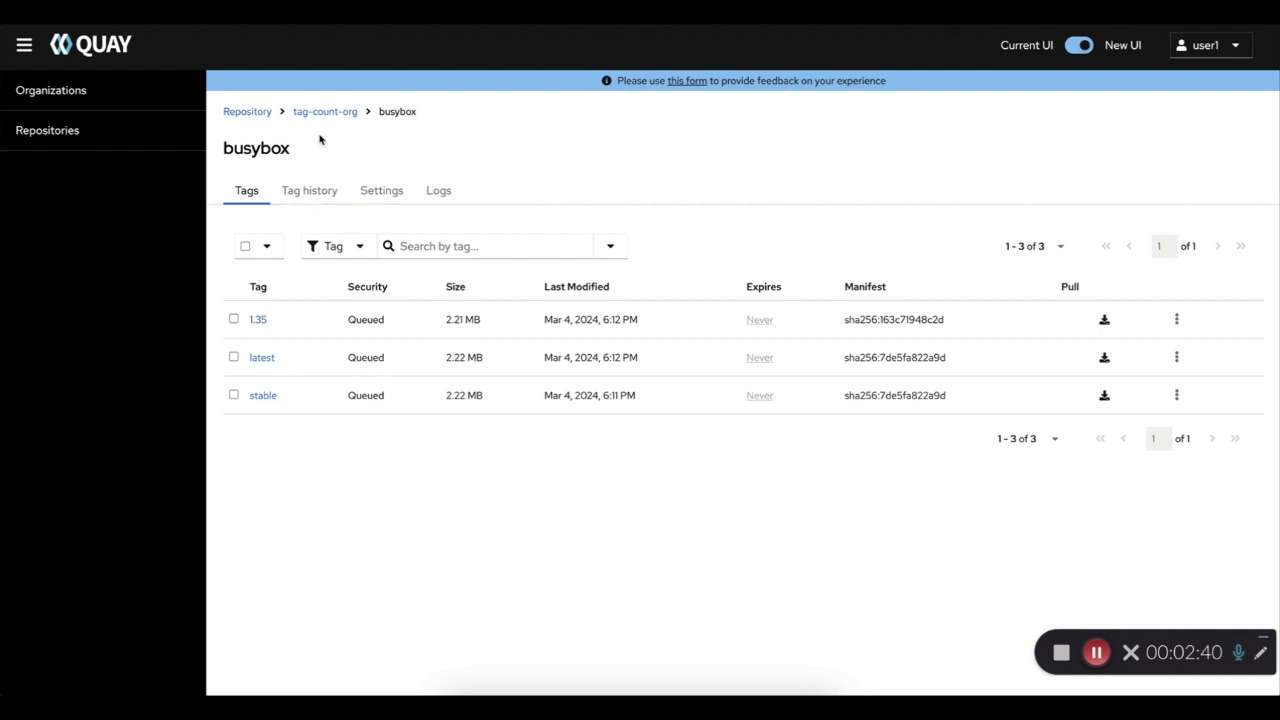
Find tag-age-org by searching the organizations for "tag", open its busybox repository and compare the tags' modification dates
click(106, 94)
click(391, 187)
text(tag)
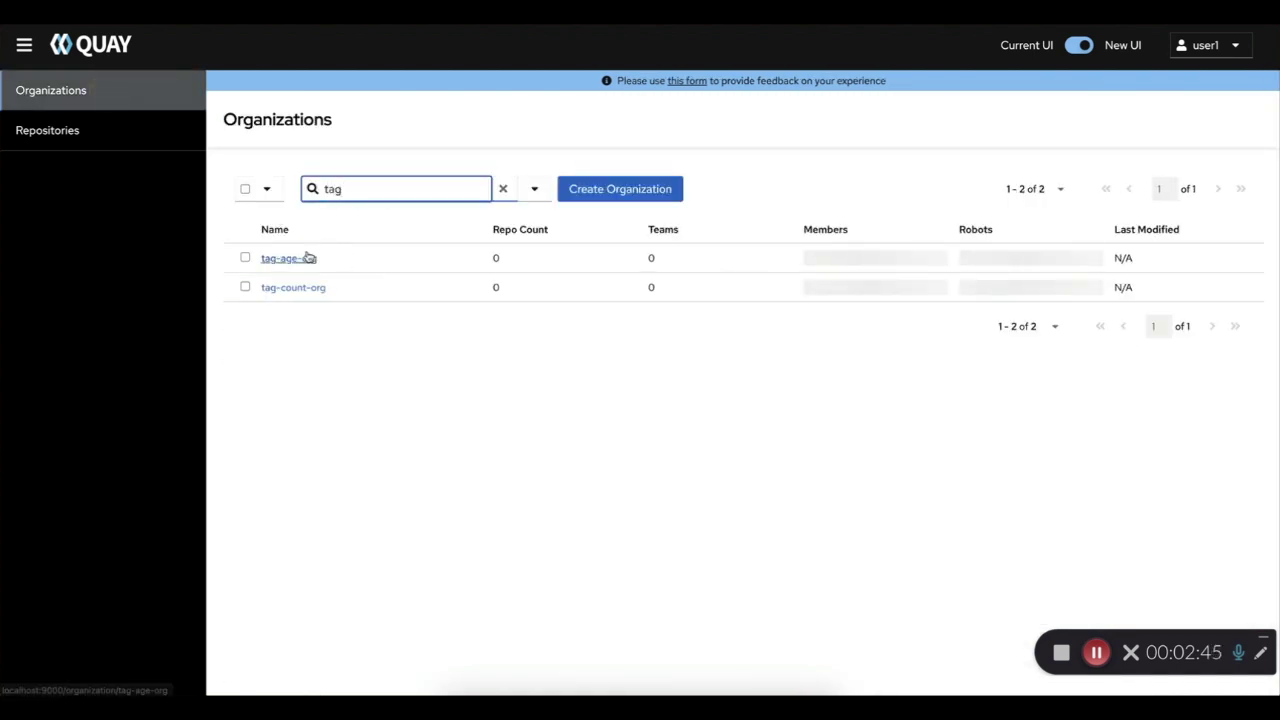
click(306, 257)
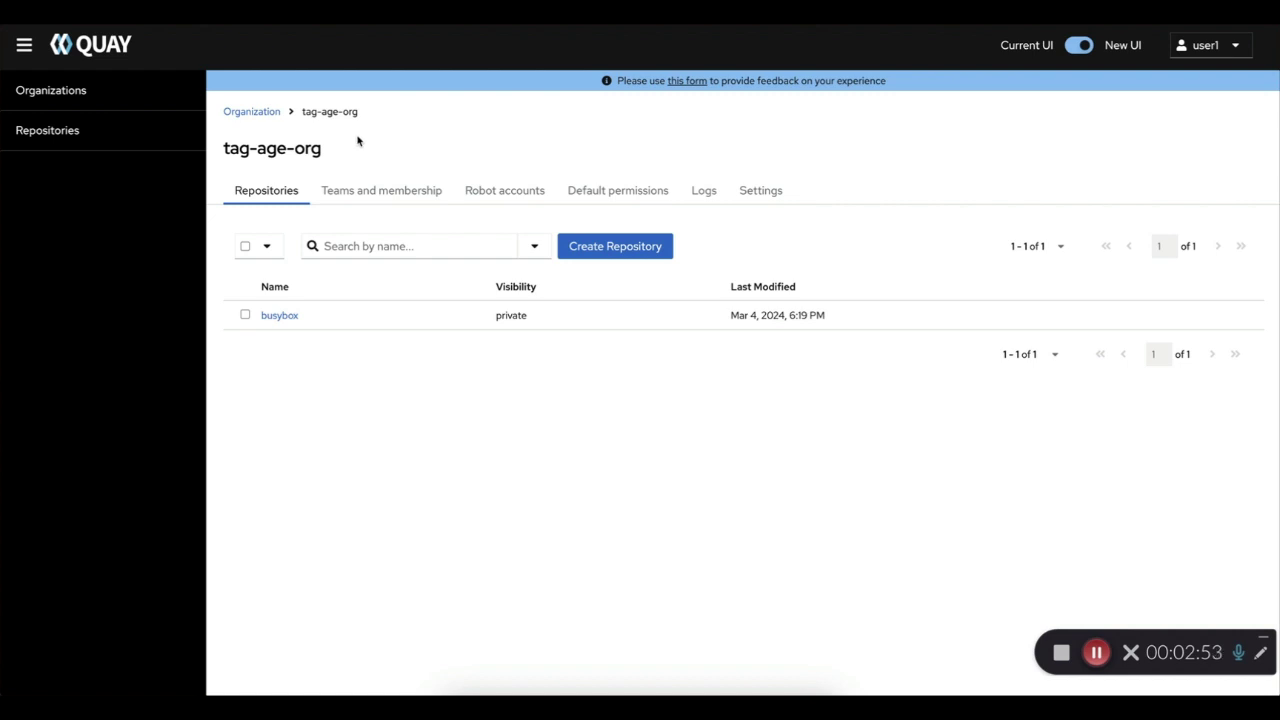
click(284, 316)
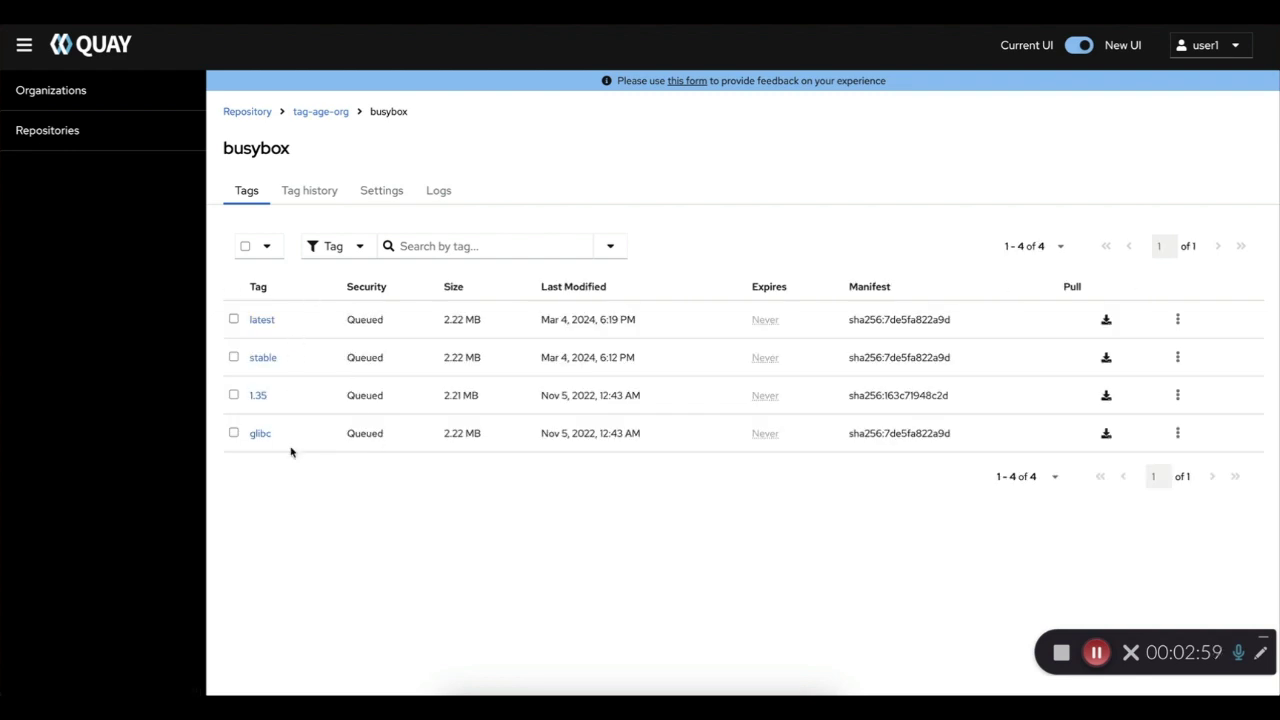
drag(637, 357, 556, 337)
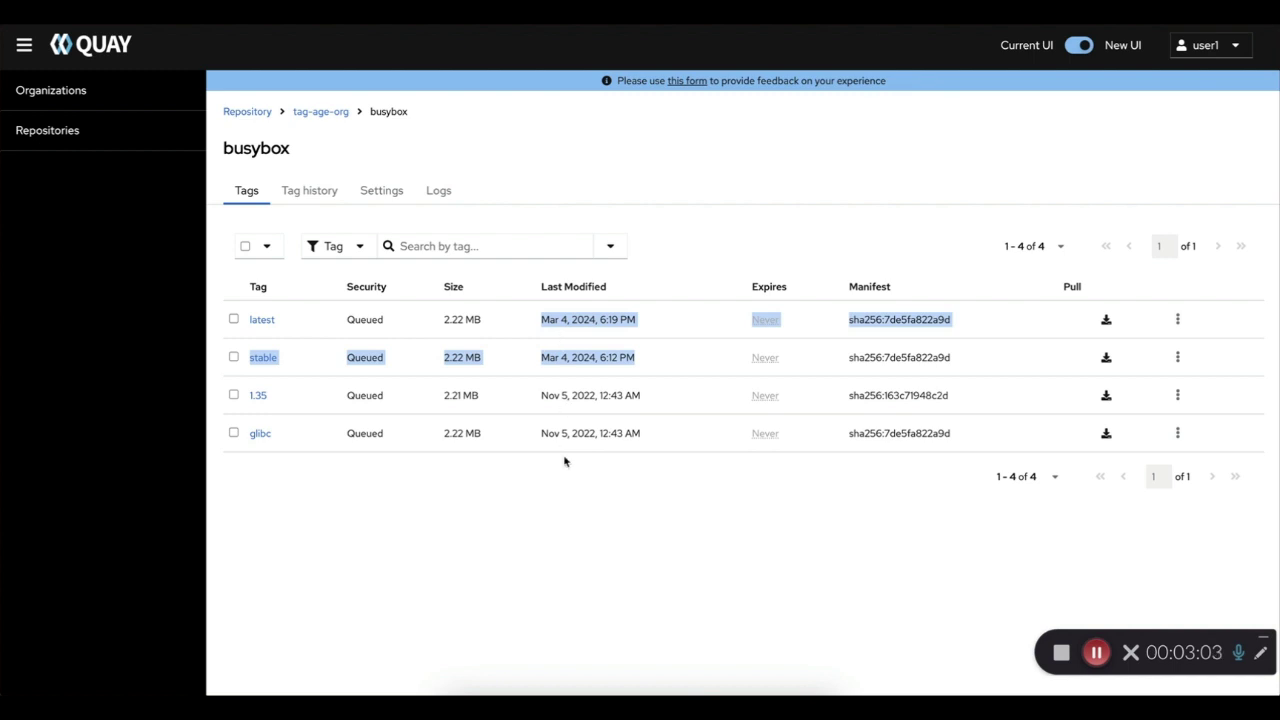
click(562, 505)
drag(536, 400, 571, 433)
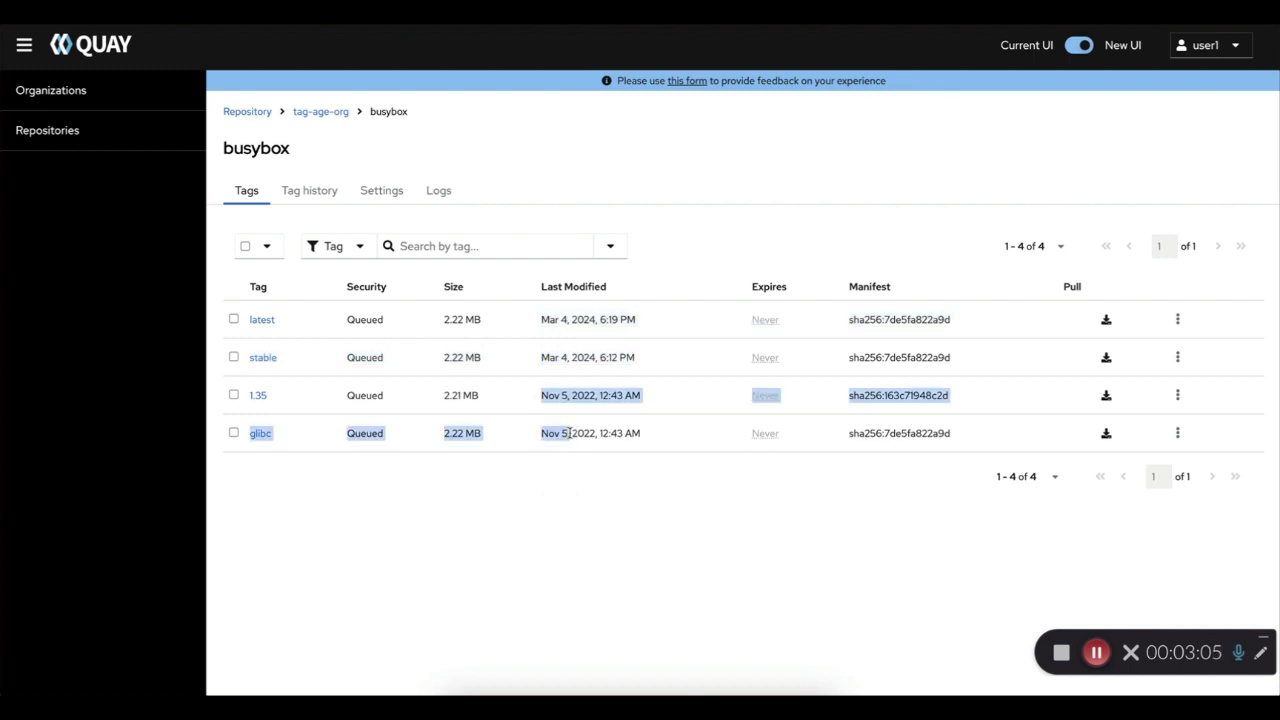
Create an auto-prune policy for this repository by age of tags, deleting tags older than 7 days, and save it
click(394, 201)
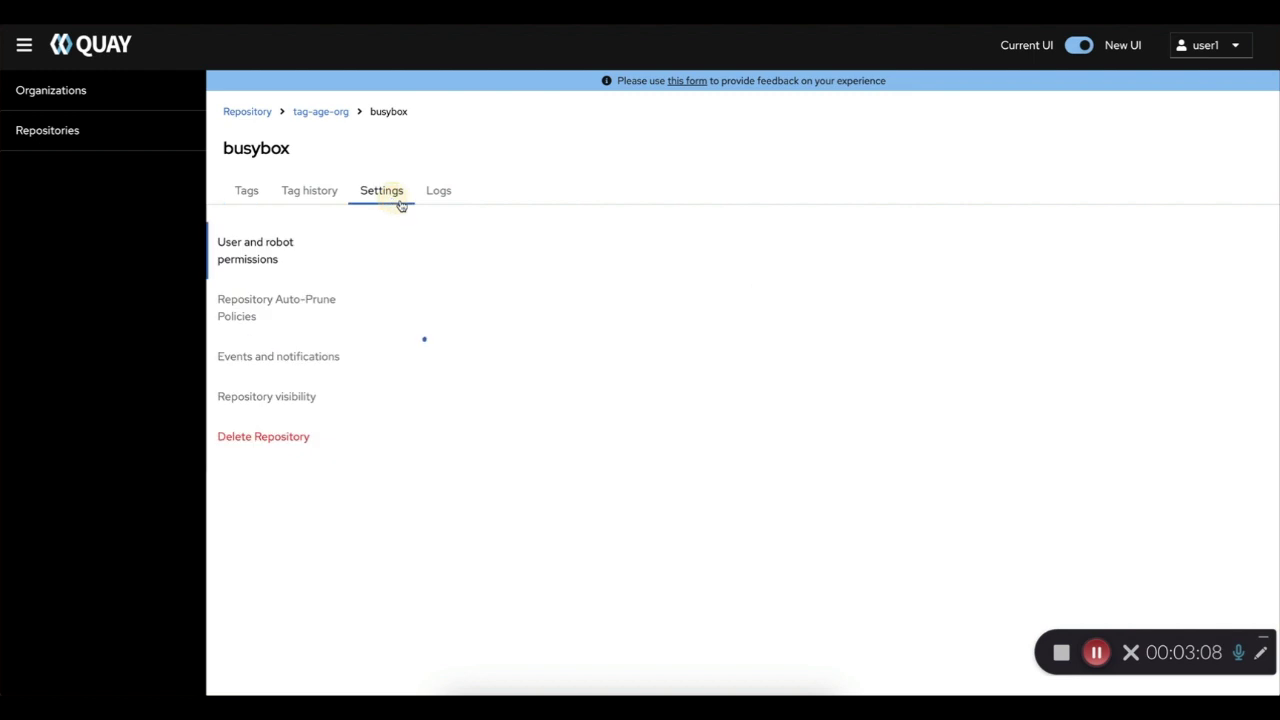
click(278, 311)
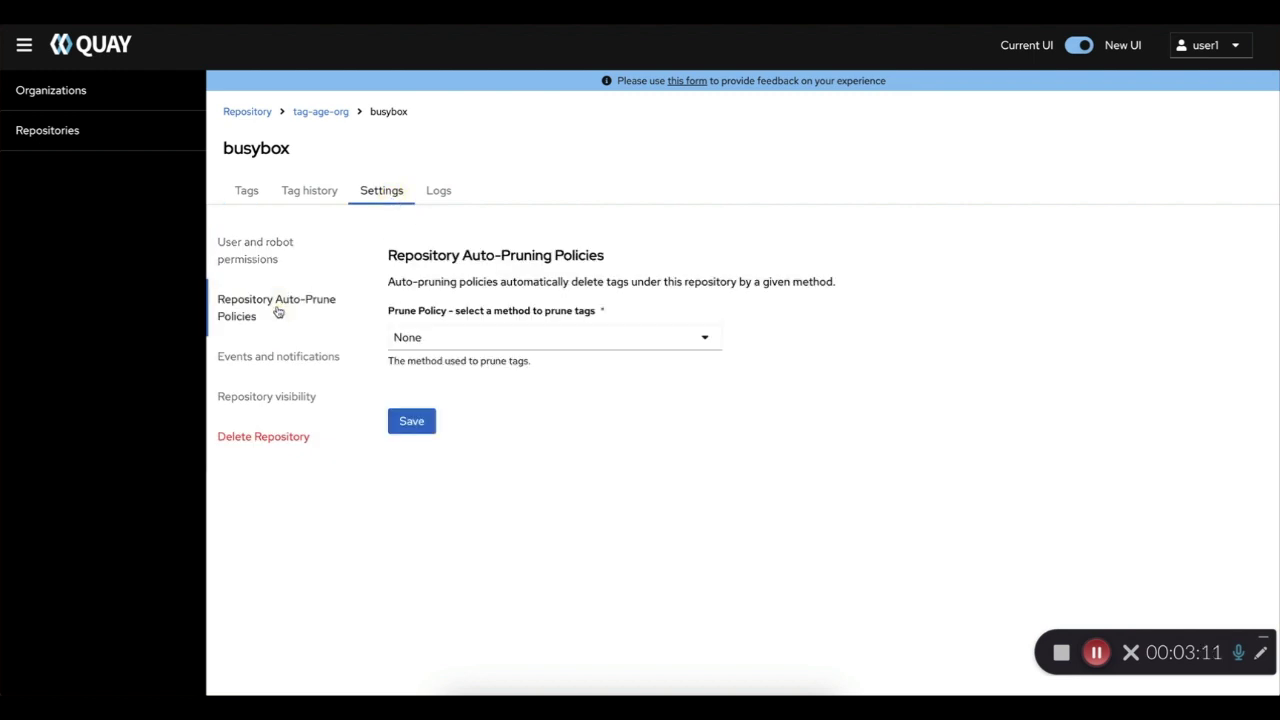
click(683, 340)
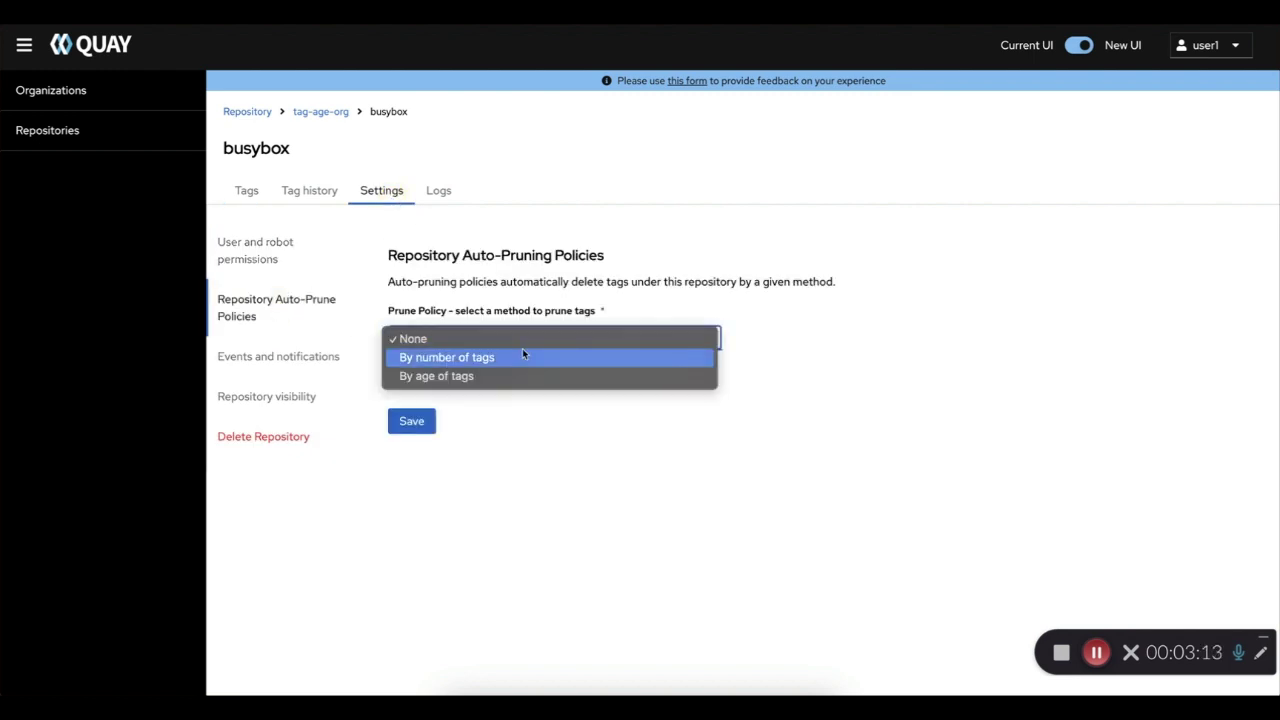
click(447, 378)
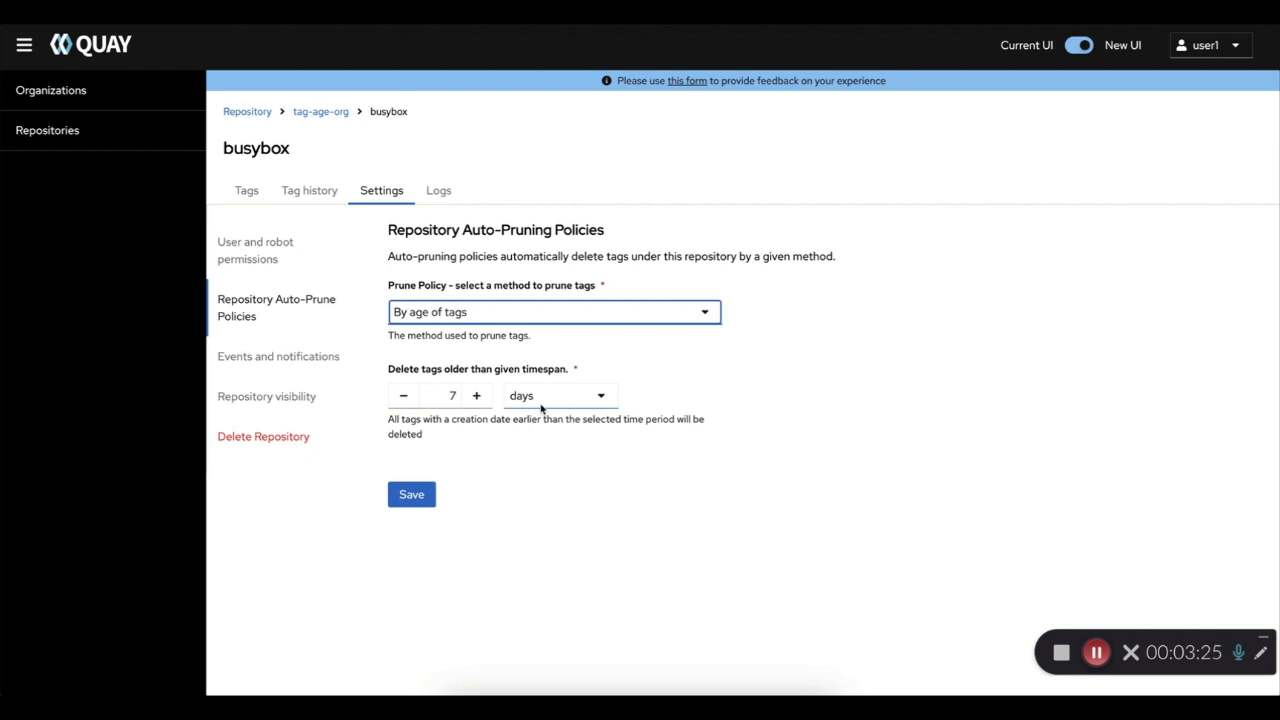
click(406, 491)
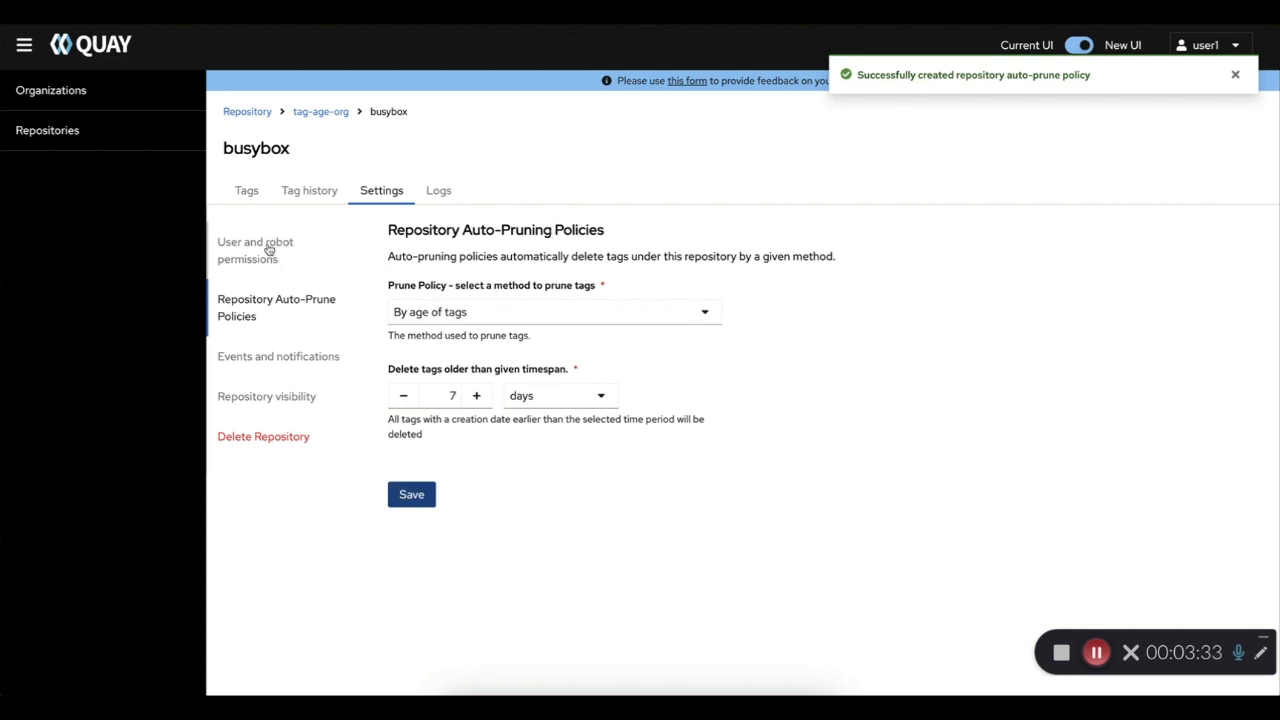
Go back to the tag list and check which tags remain under the age policy, comparing their modification dates
click(248, 188)
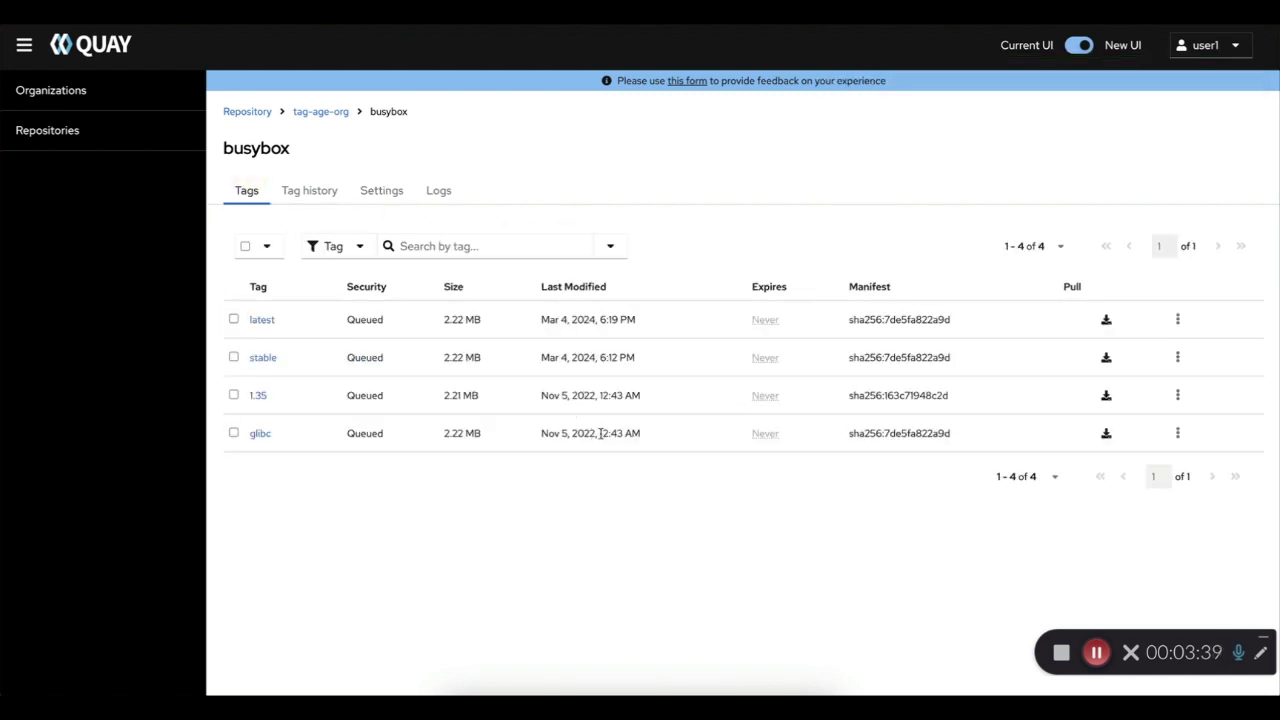
drag(600, 433, 553, 400)
click(600, 505)
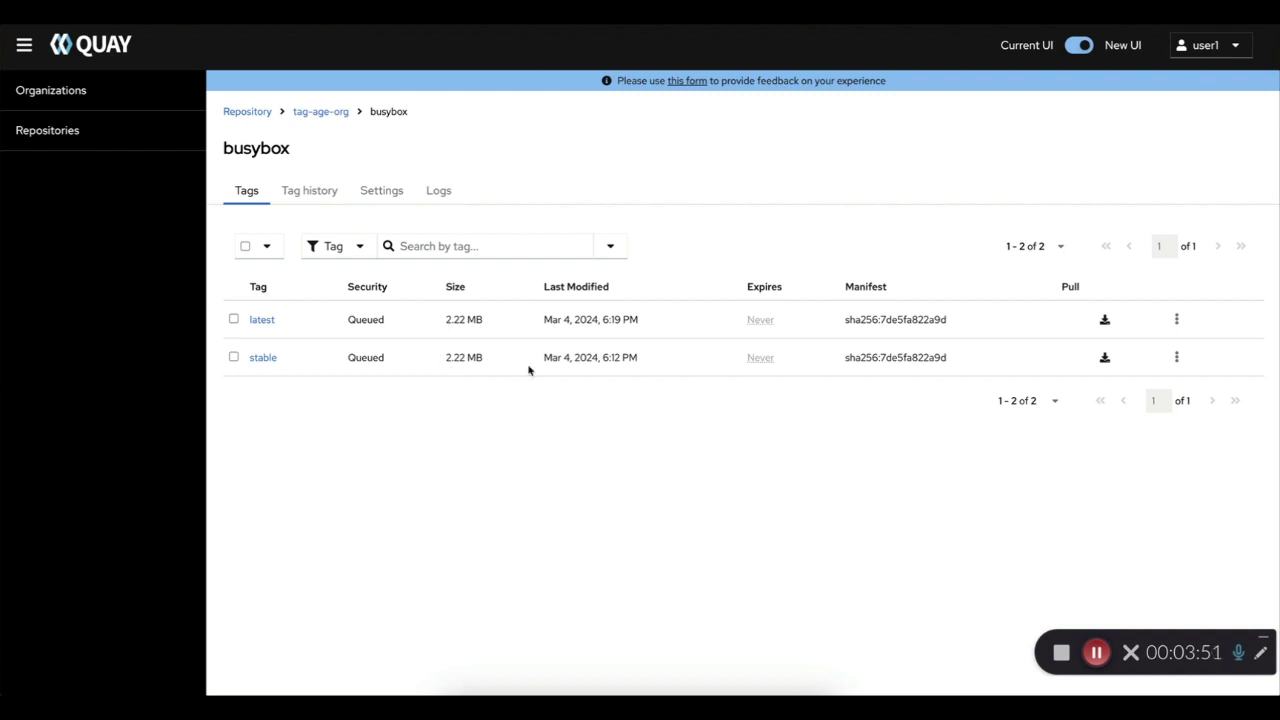
drag(600, 360, 578, 318)
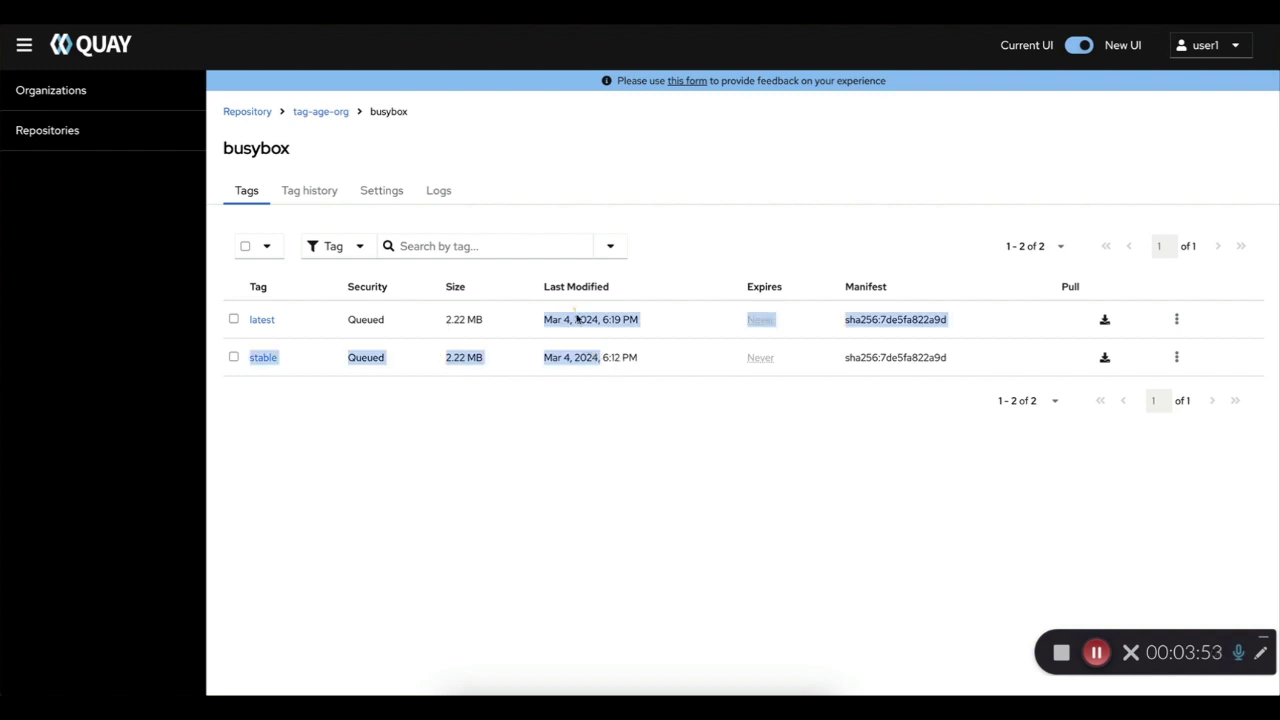
click(629, 465)
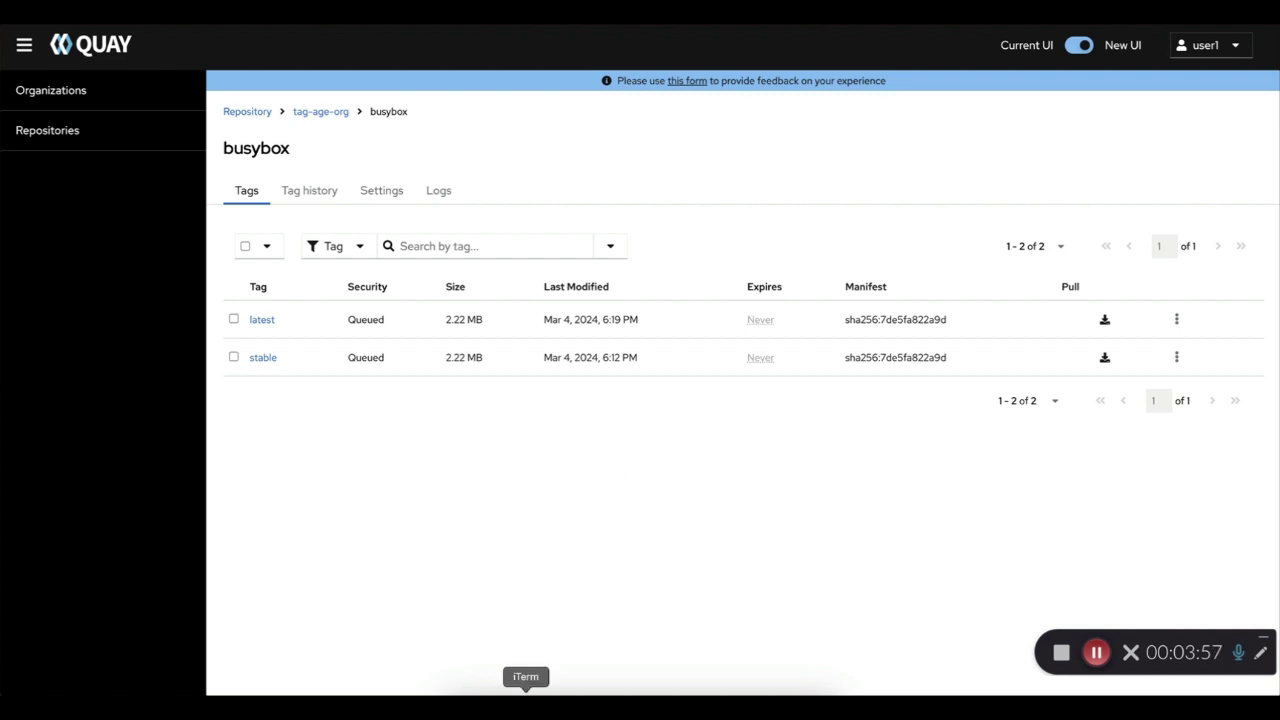
Switch to iTerm and recall and run docker logs quay-quay -f | grep "Executing autoprune policy" from the command history
click(525, 698)
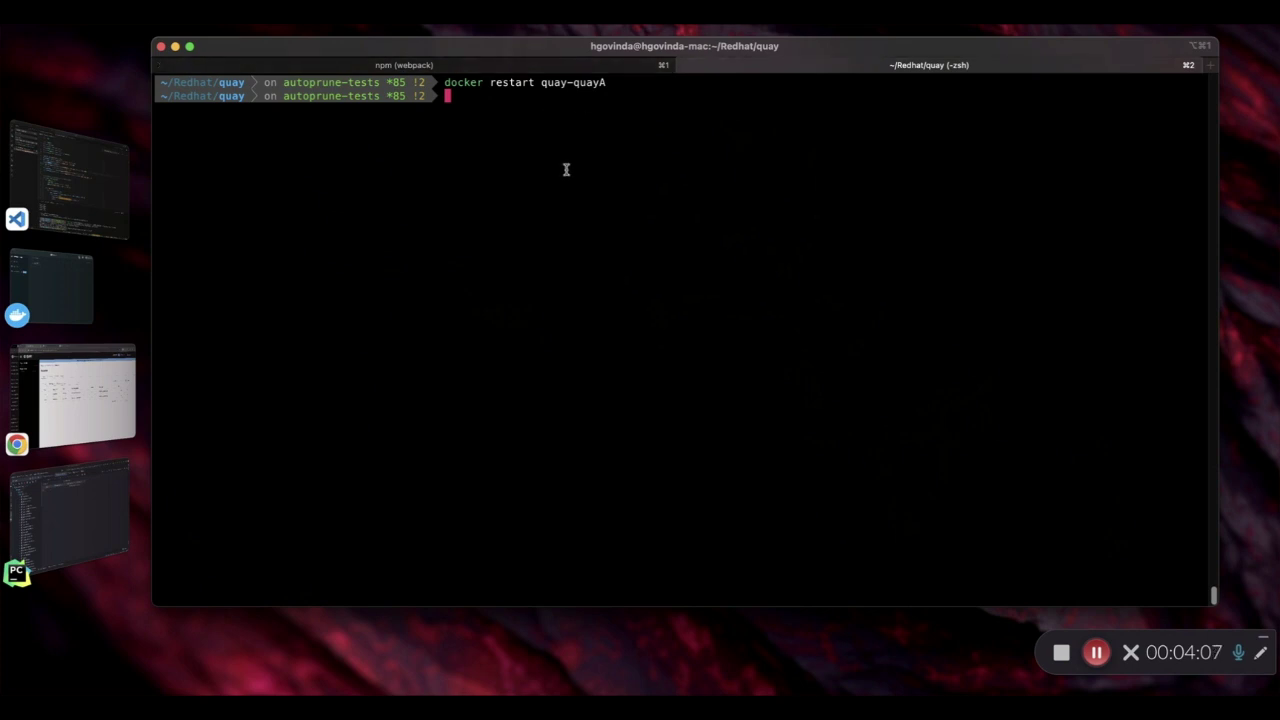
key(ctrl+r)
text(docker log)
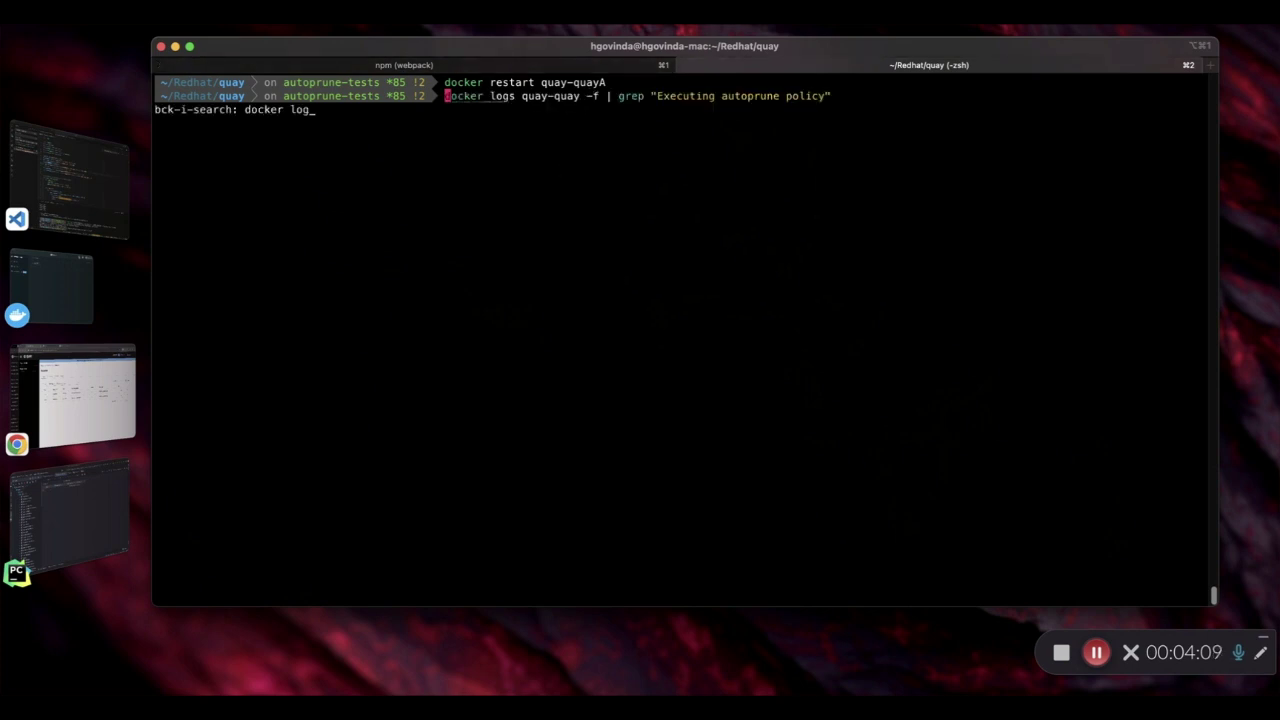
key(Return)
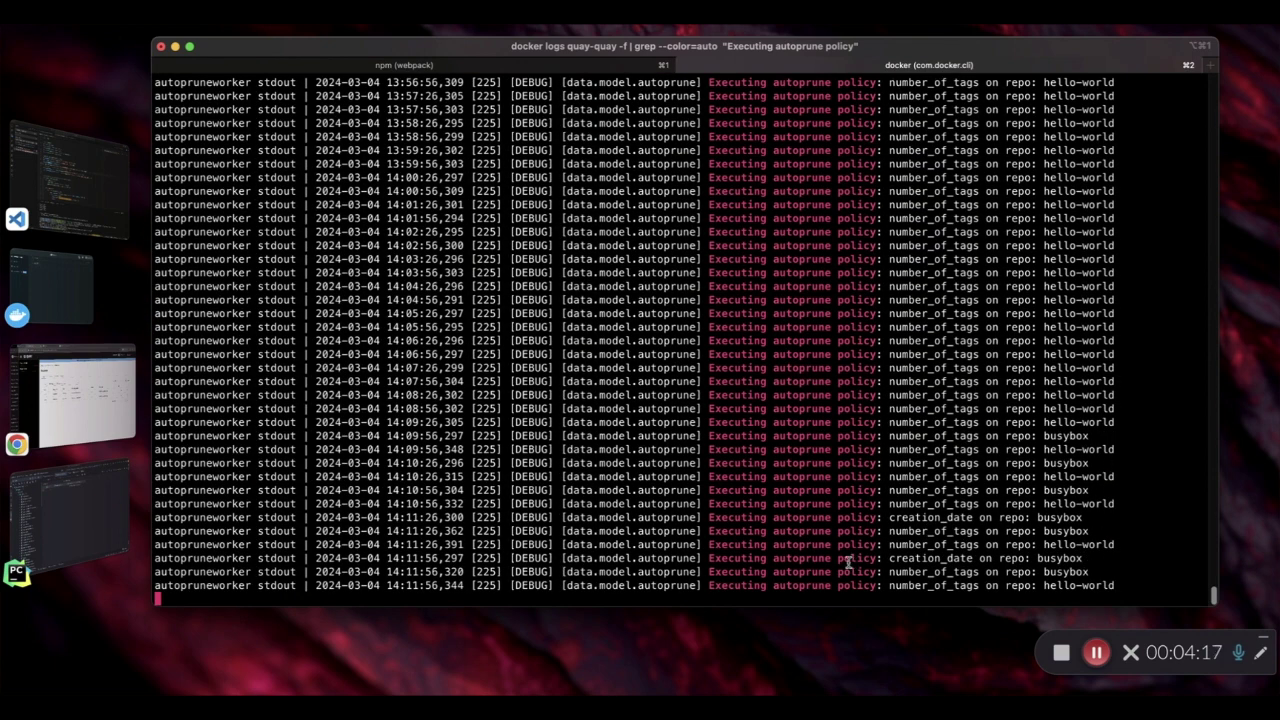
Examine the policy and repository named in the latest autoprune log entry, and stop following the logs
drag(747, 585, 877, 587)
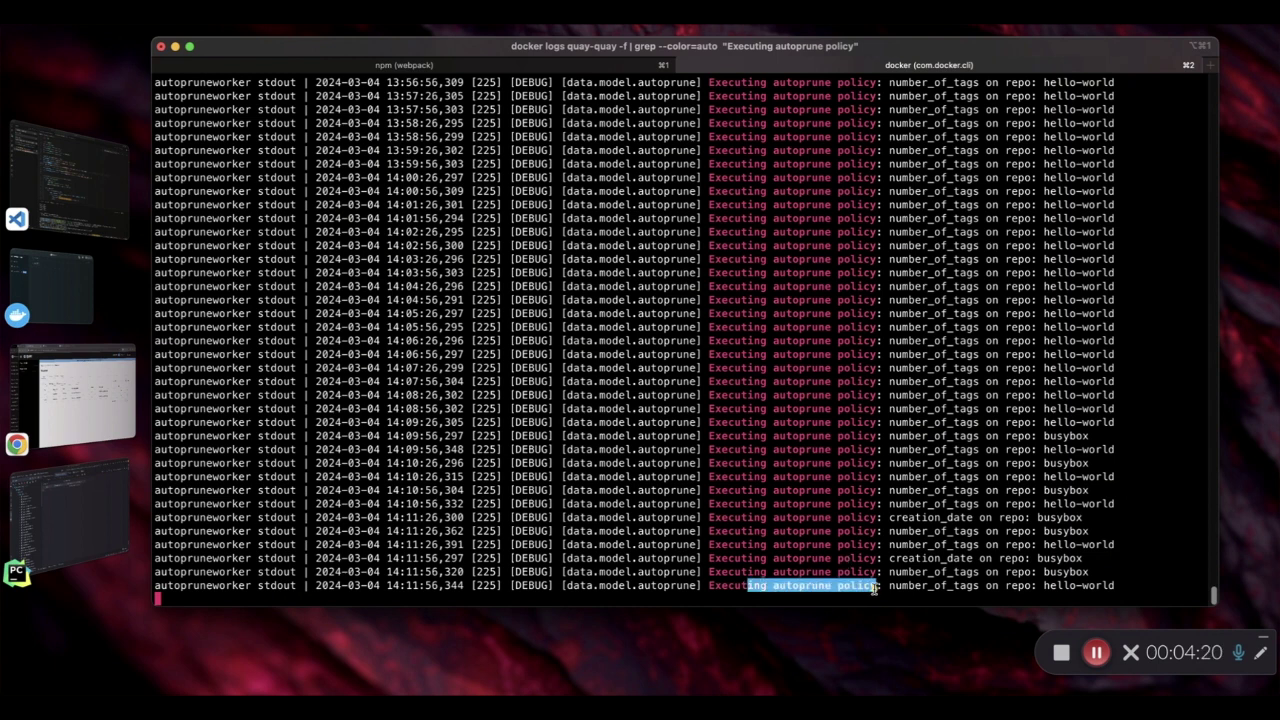
double_click(1086, 587)
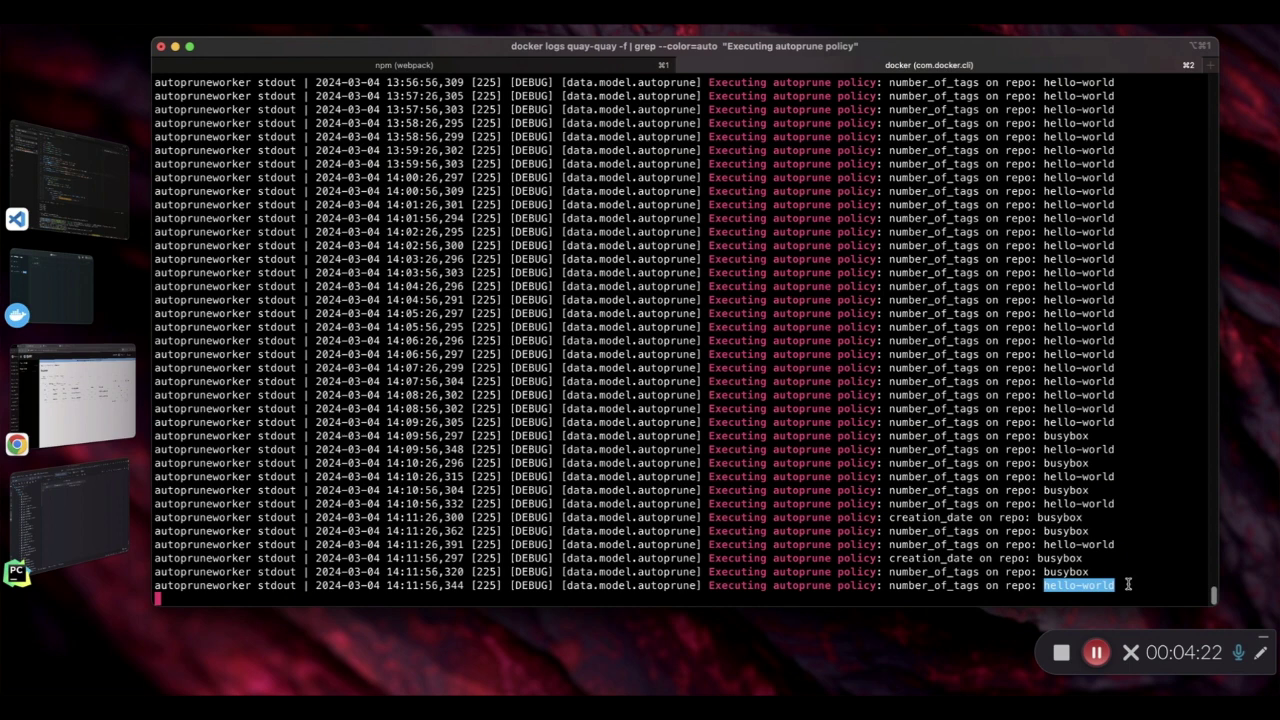
key(ctrl+c)
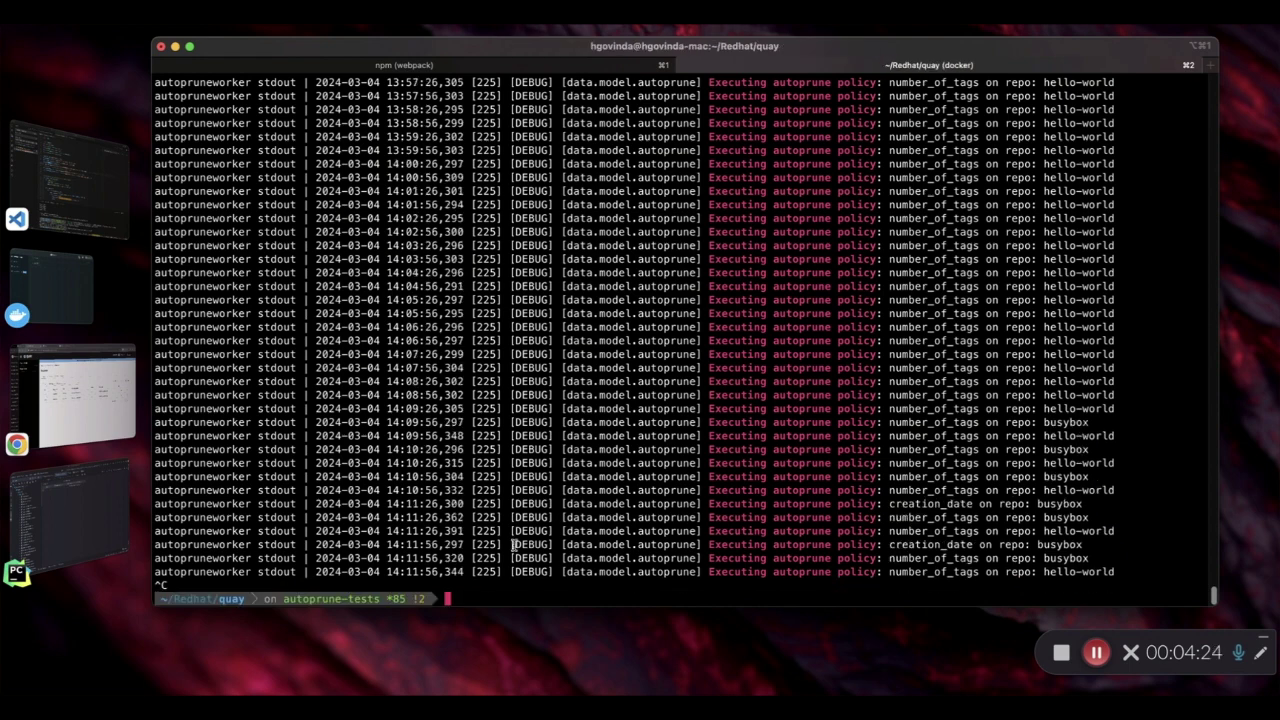
Switch to Chrome, search the organizations for cso, and view the tags of the busybox repository in cso-org
click(70, 420)
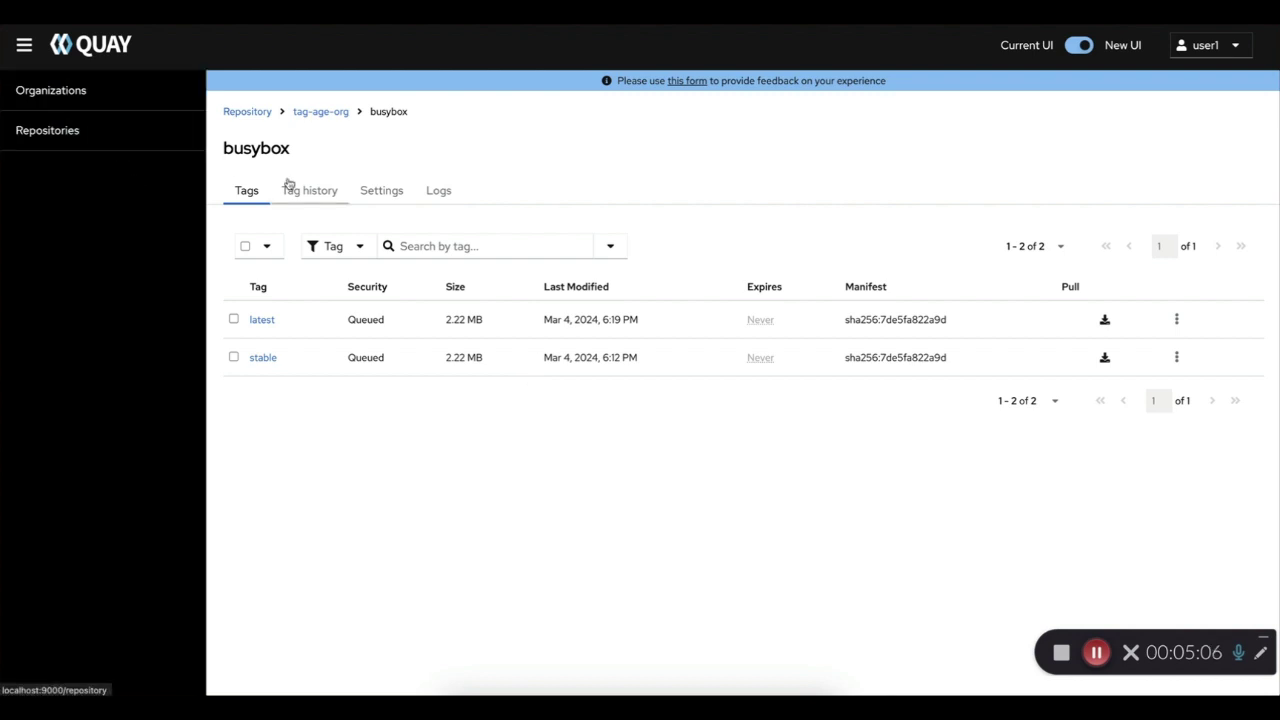
click(134, 92)
click(414, 198)
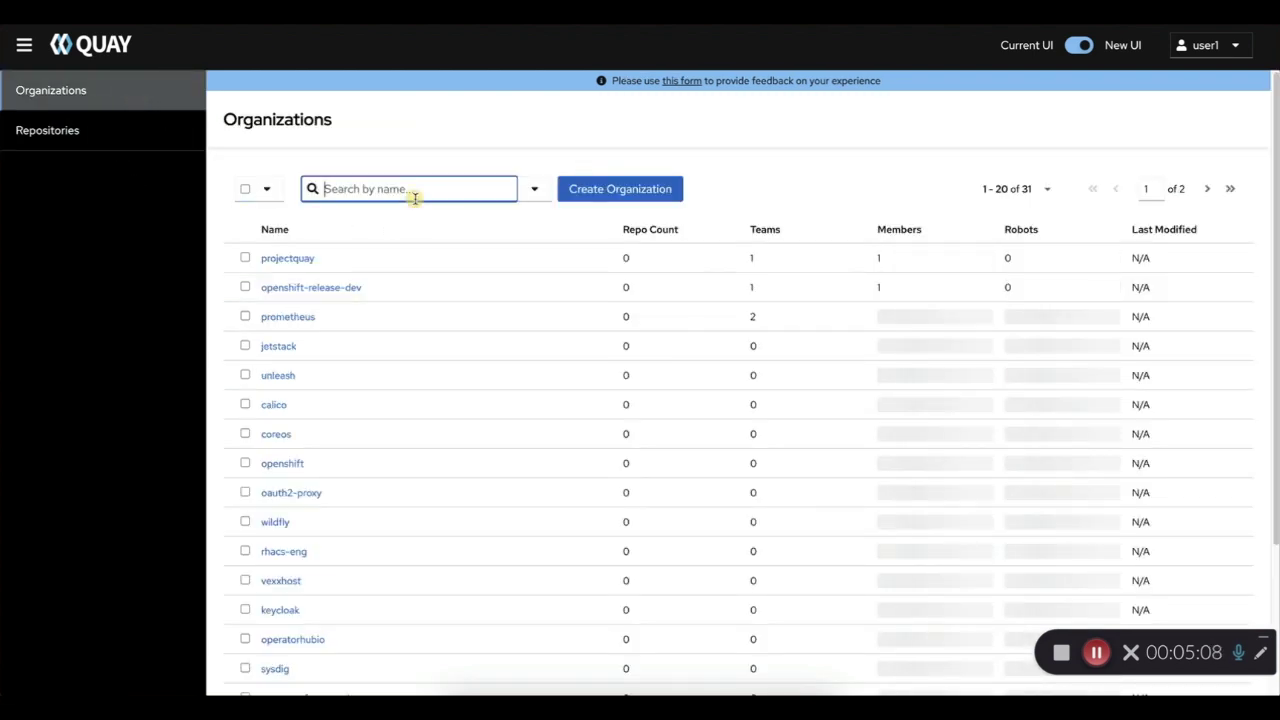
text(cso)
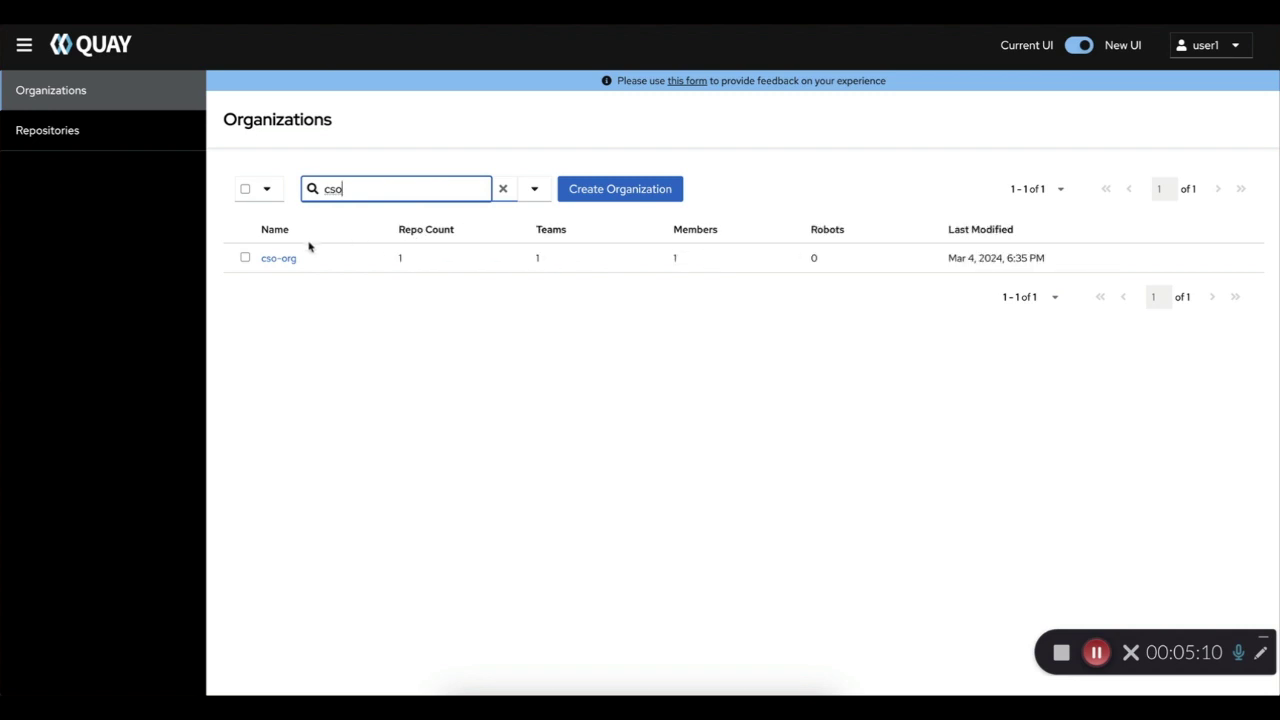
click(277, 259)
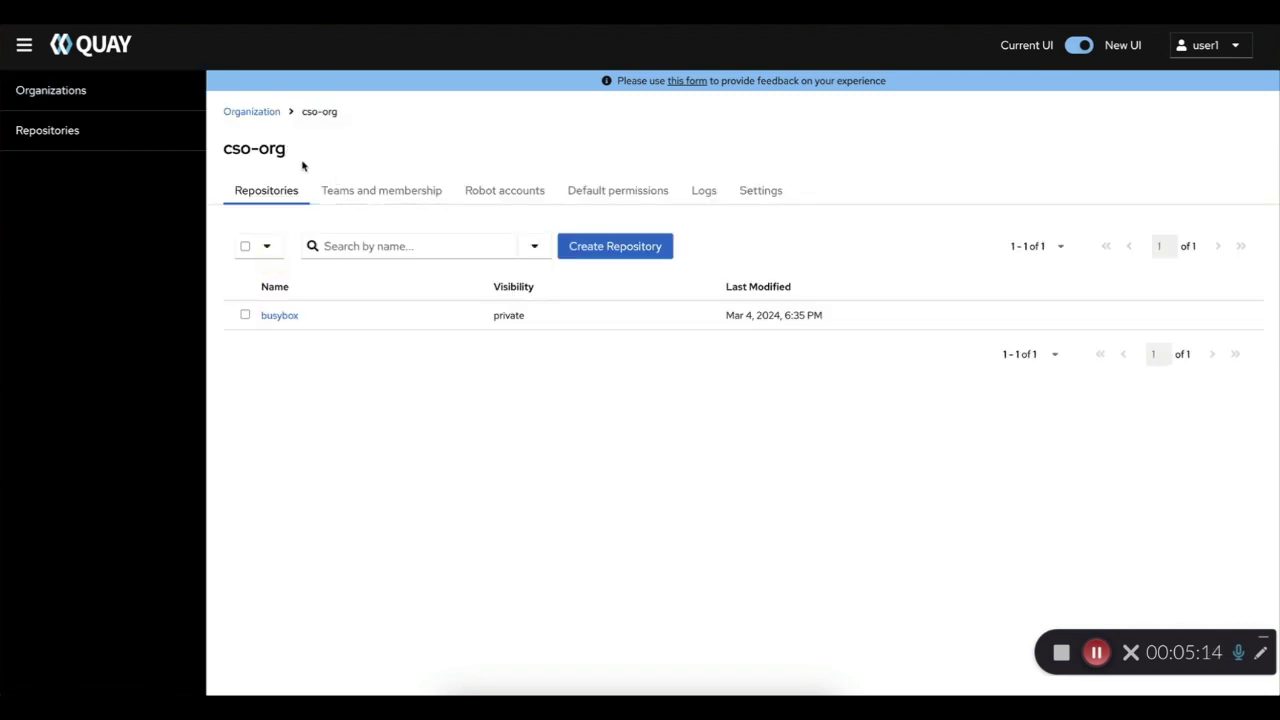
click(283, 316)
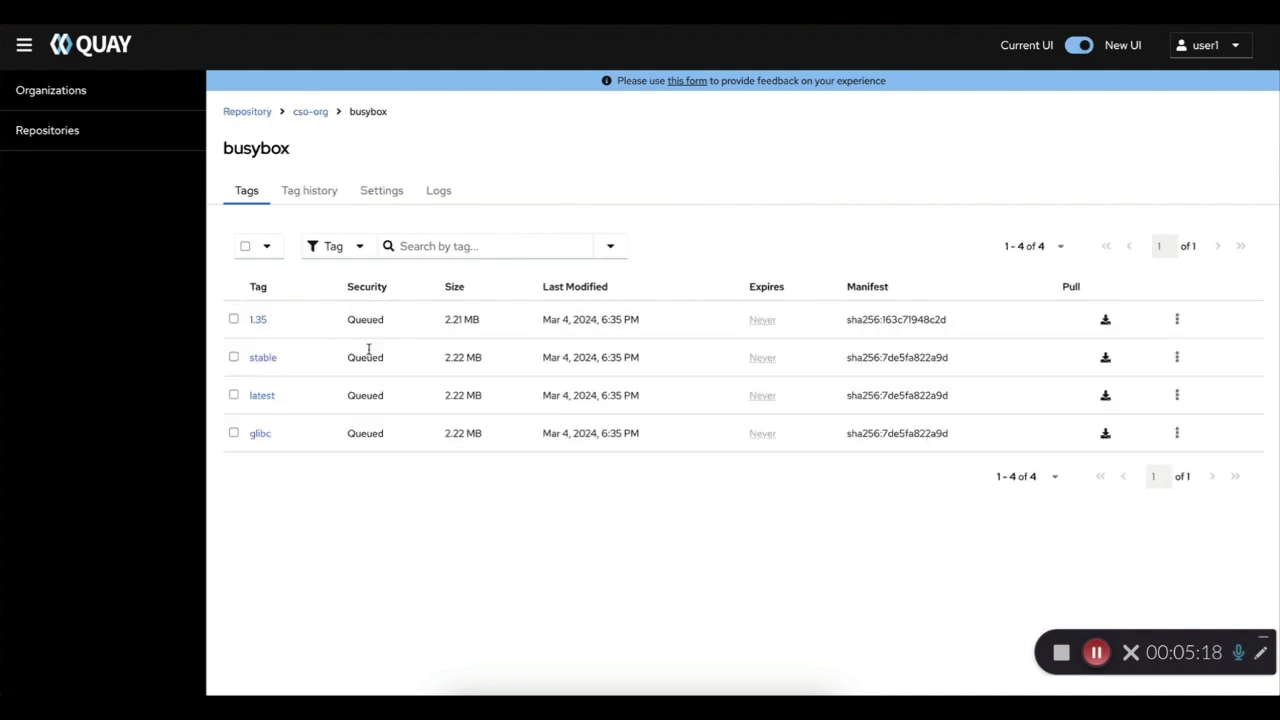
Create an auto-prune policy for the cso-org organization by number of tags, keeping 3 tags, save it, and dismiss the notification
click(297, 113)
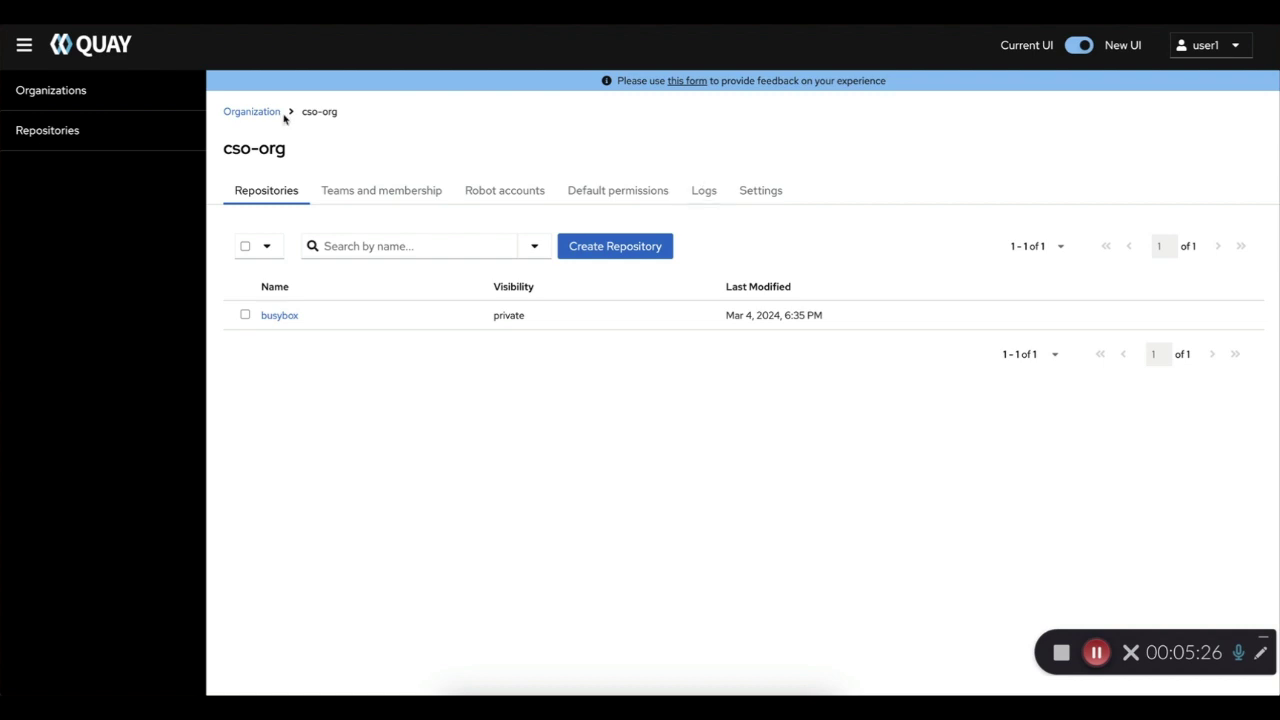
click(740, 193)
click(282, 286)
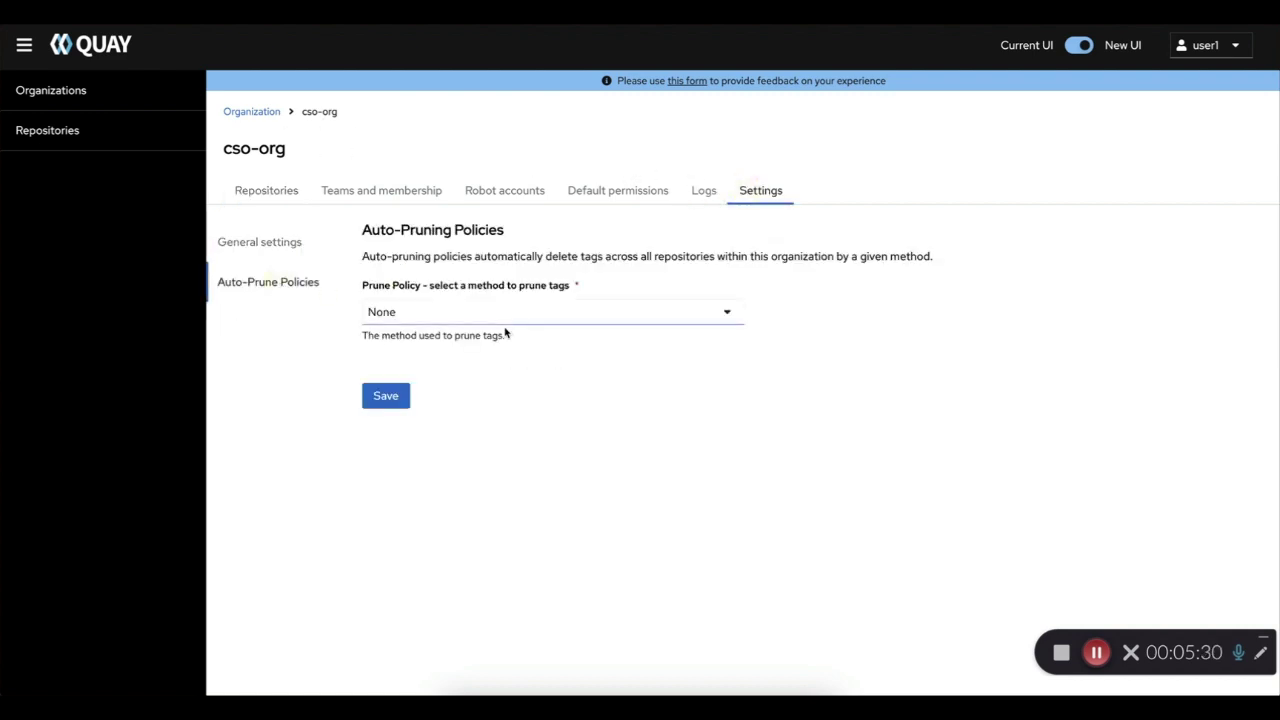
click(587, 316)
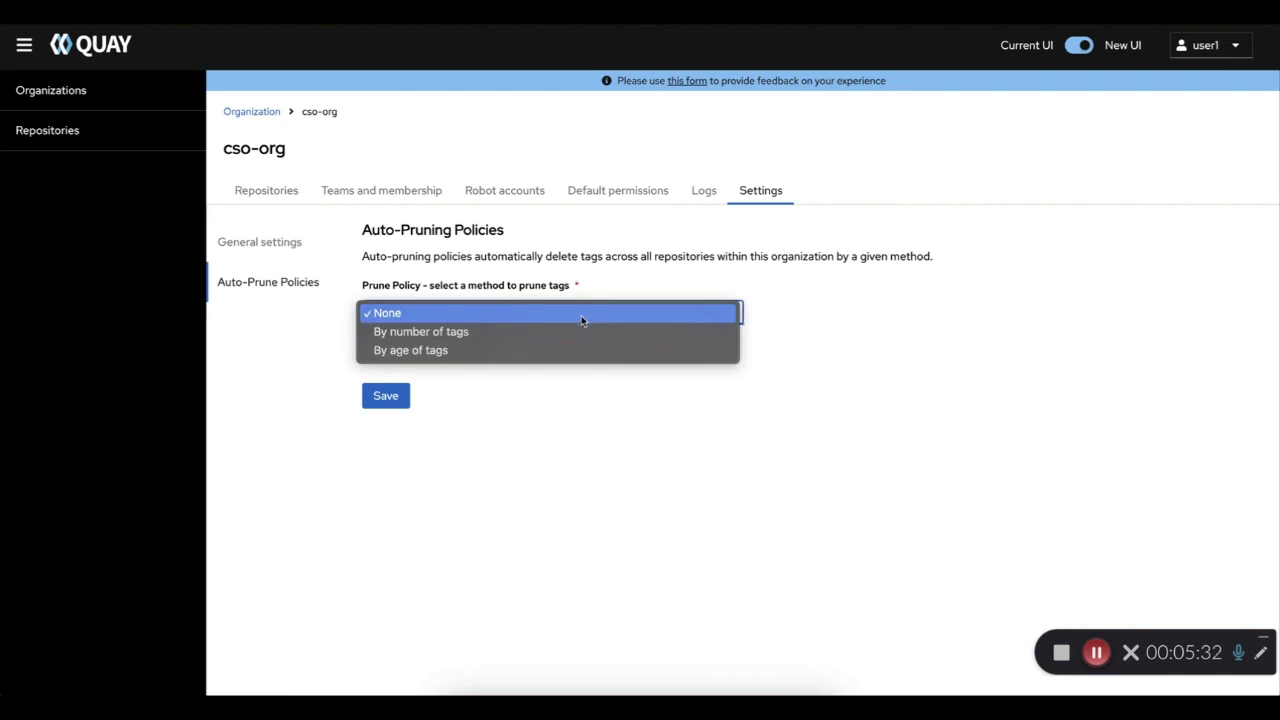
click(546, 333)
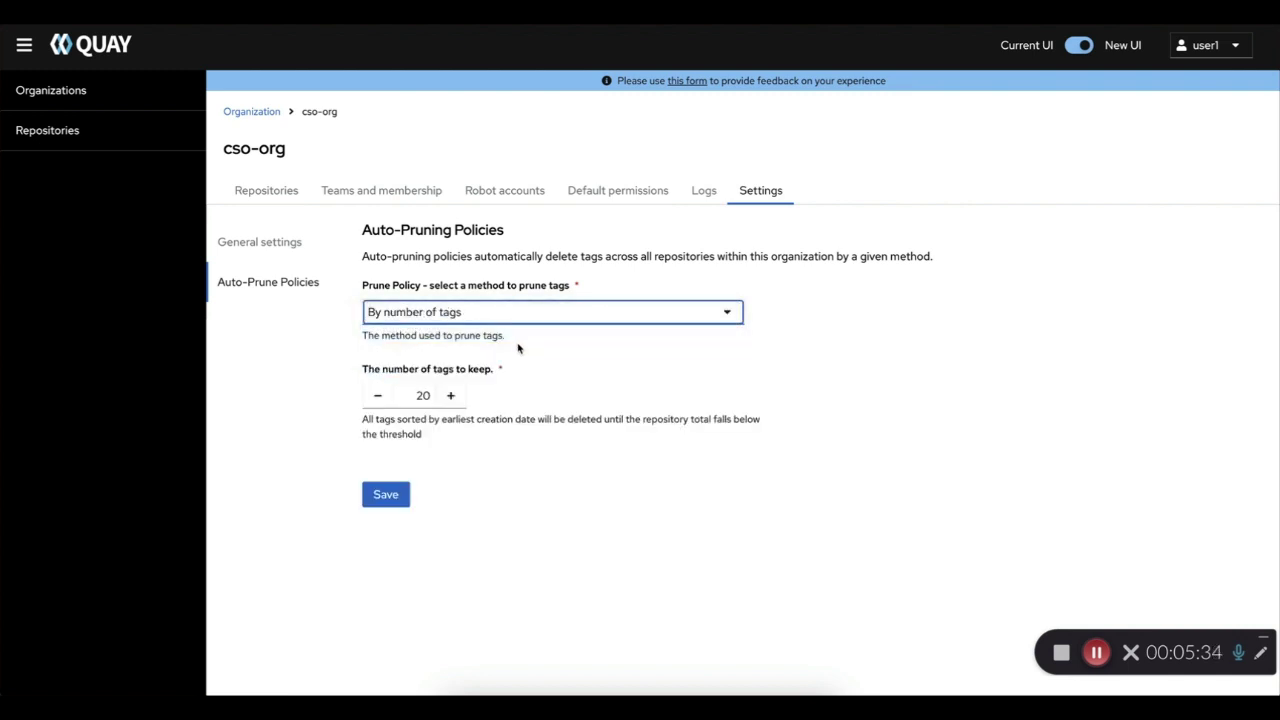
double_click(416, 392)
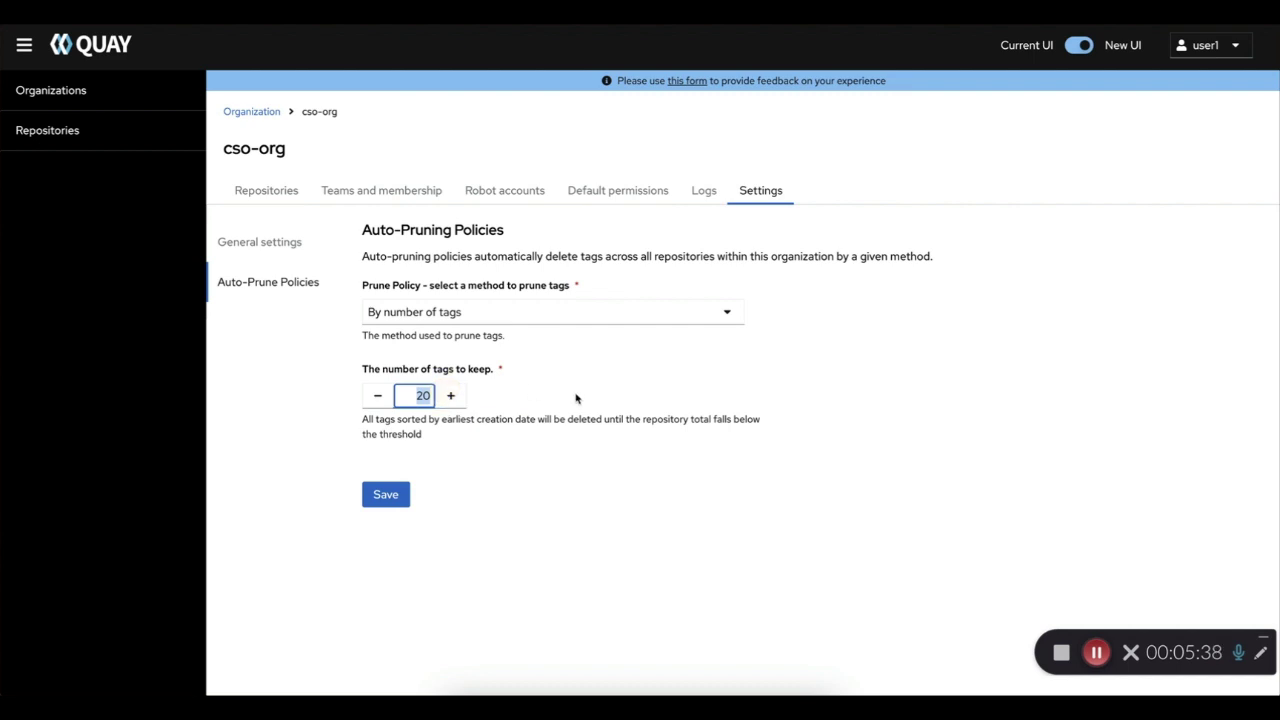
text(3)
click(385, 492)
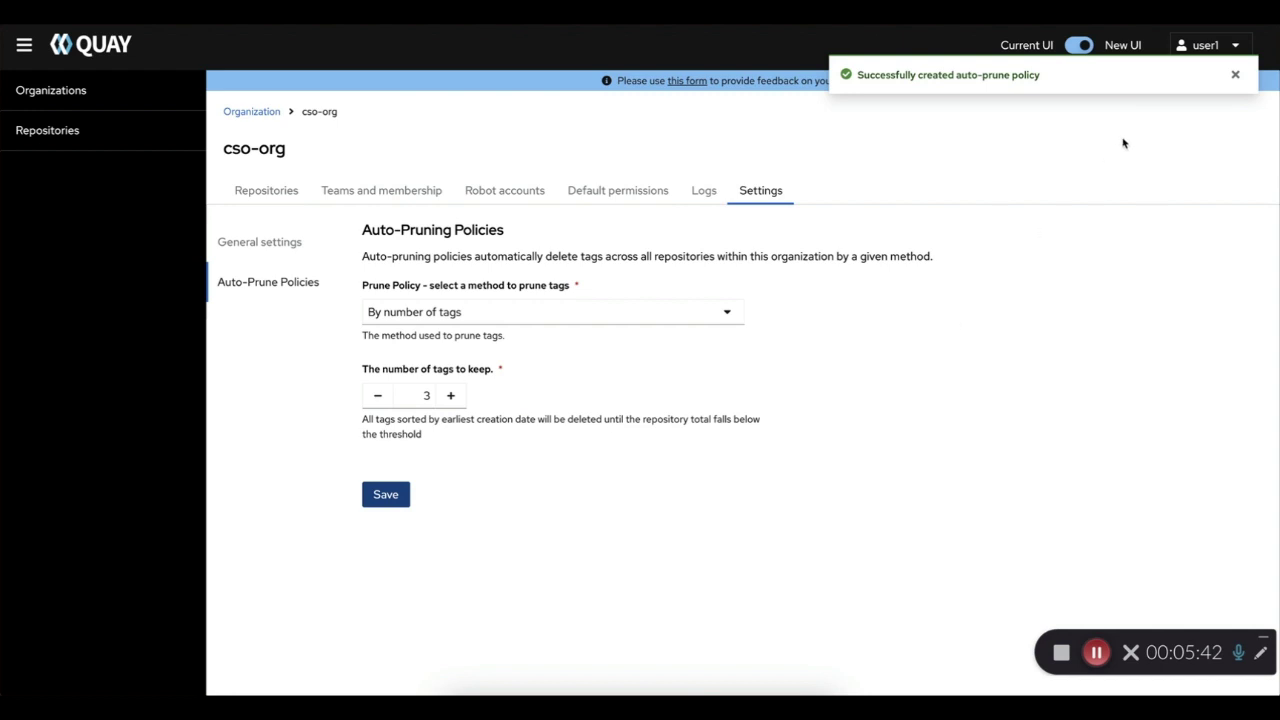
click(1235, 75)
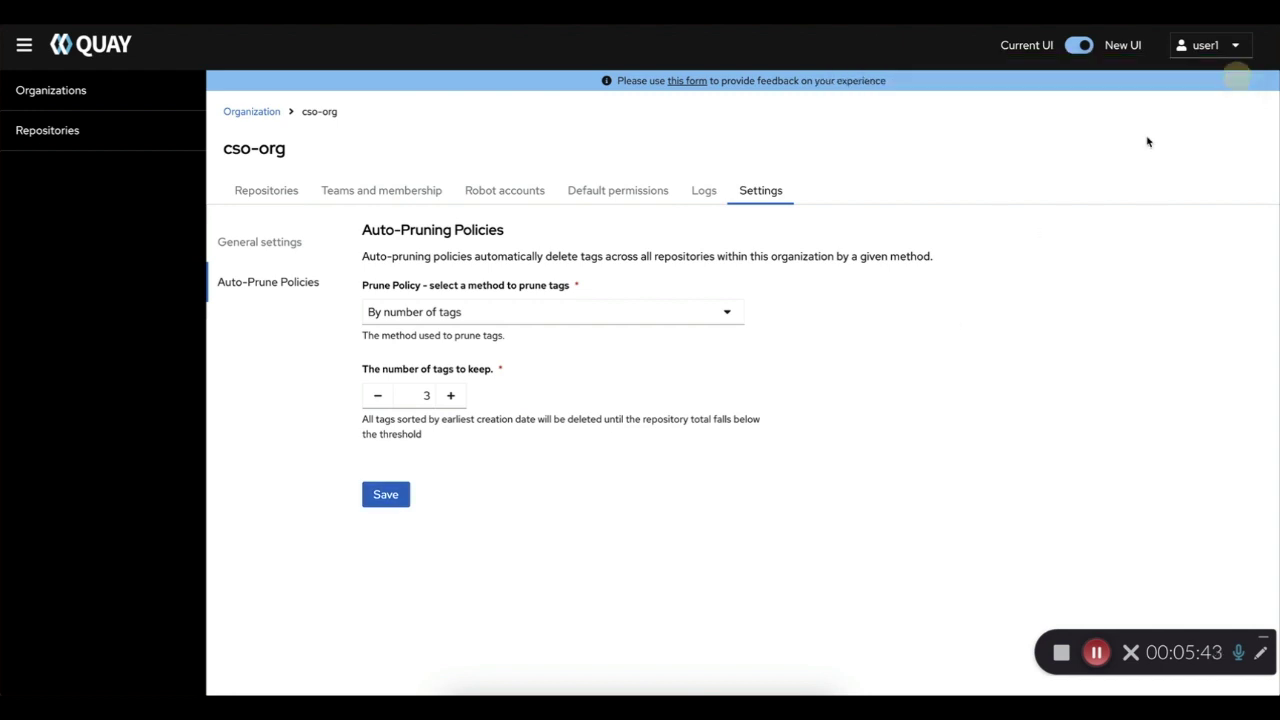
Review the tags of cso-org's busybox repository and examine the namespace policy shown in its repository auto-prune settings
click(281, 193)
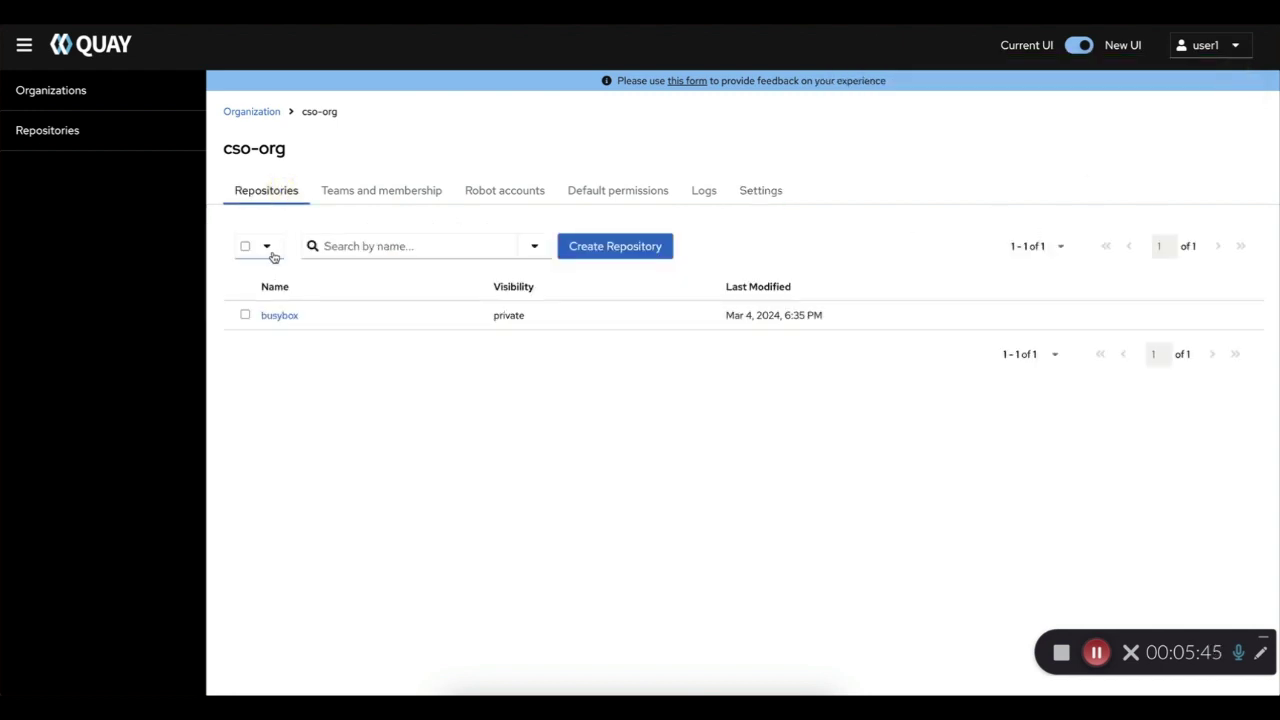
click(279, 316)
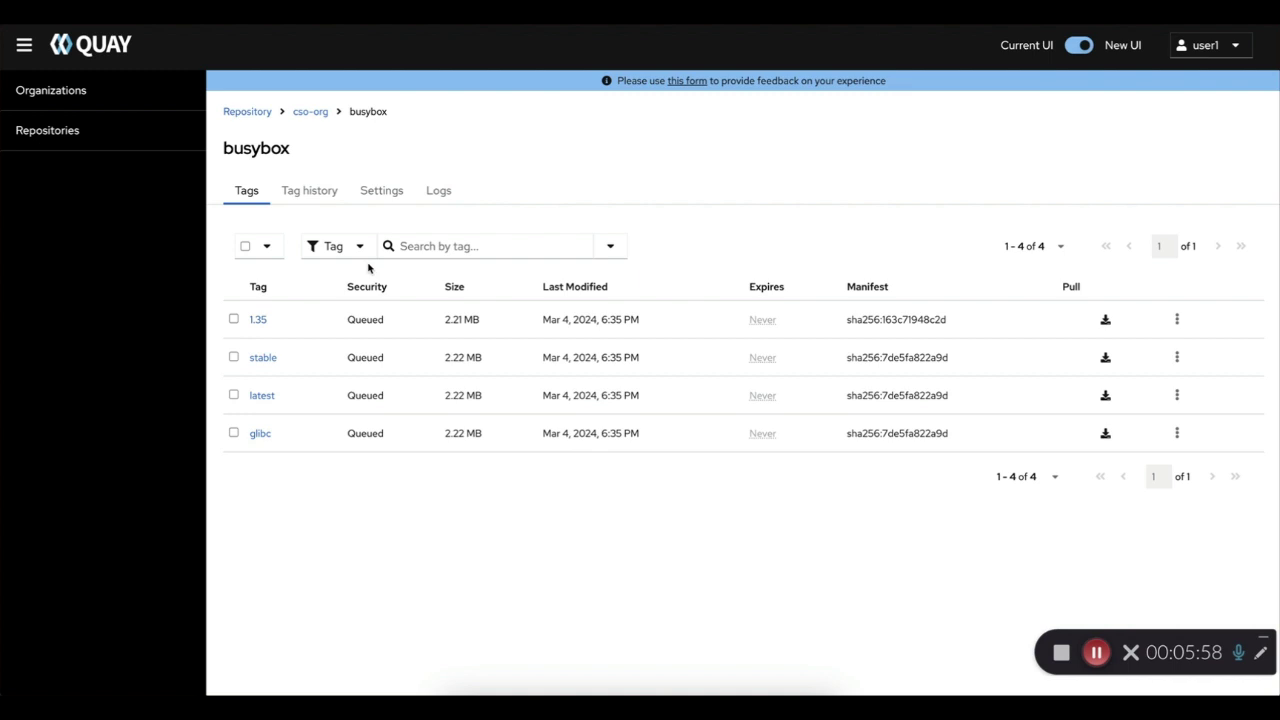
click(382, 191)
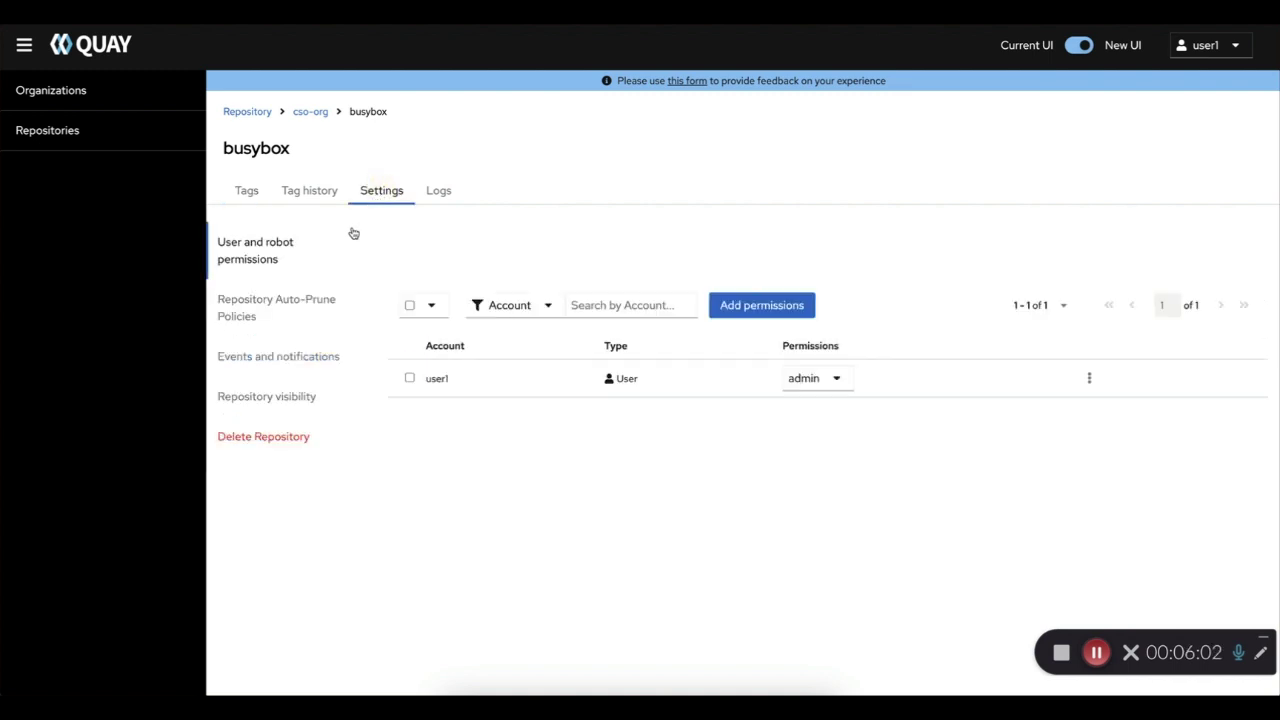
click(309, 301)
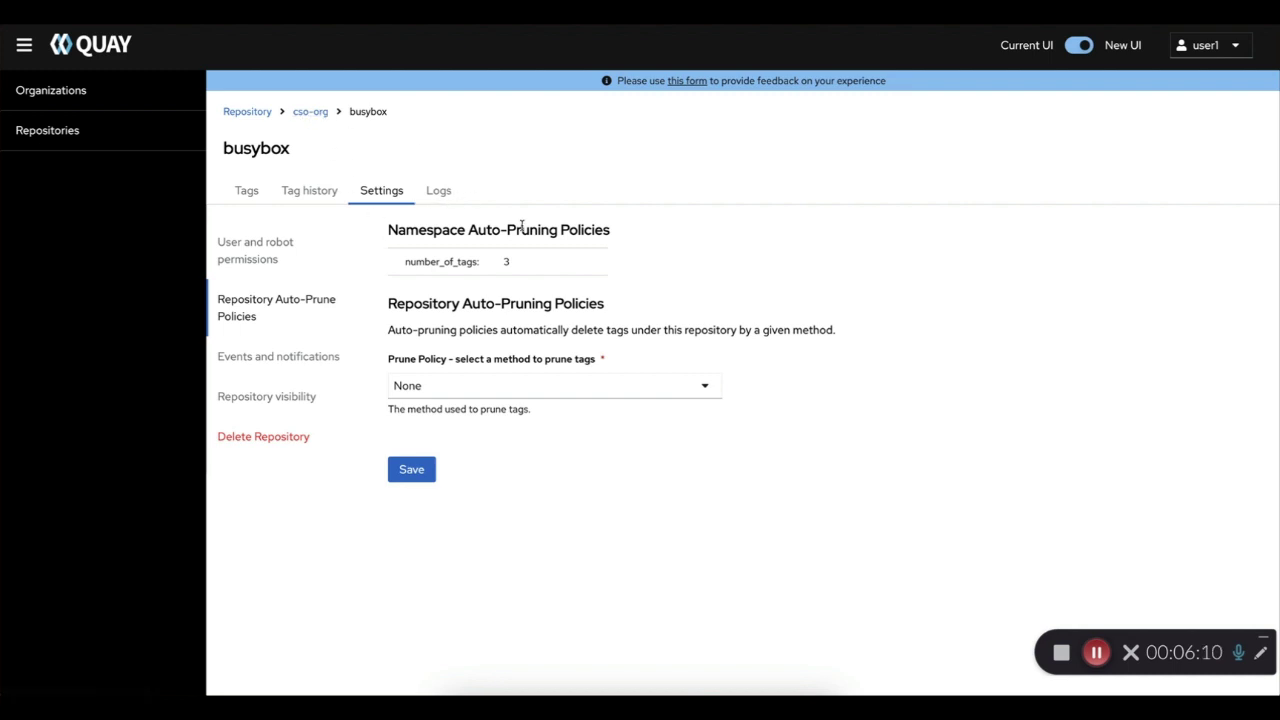
drag(569, 269, 639, 272)
click(639, 272)
Create a repository auto-prune policy for busybox by number of tags, keeping 2 tags, and save it
click(596, 385)
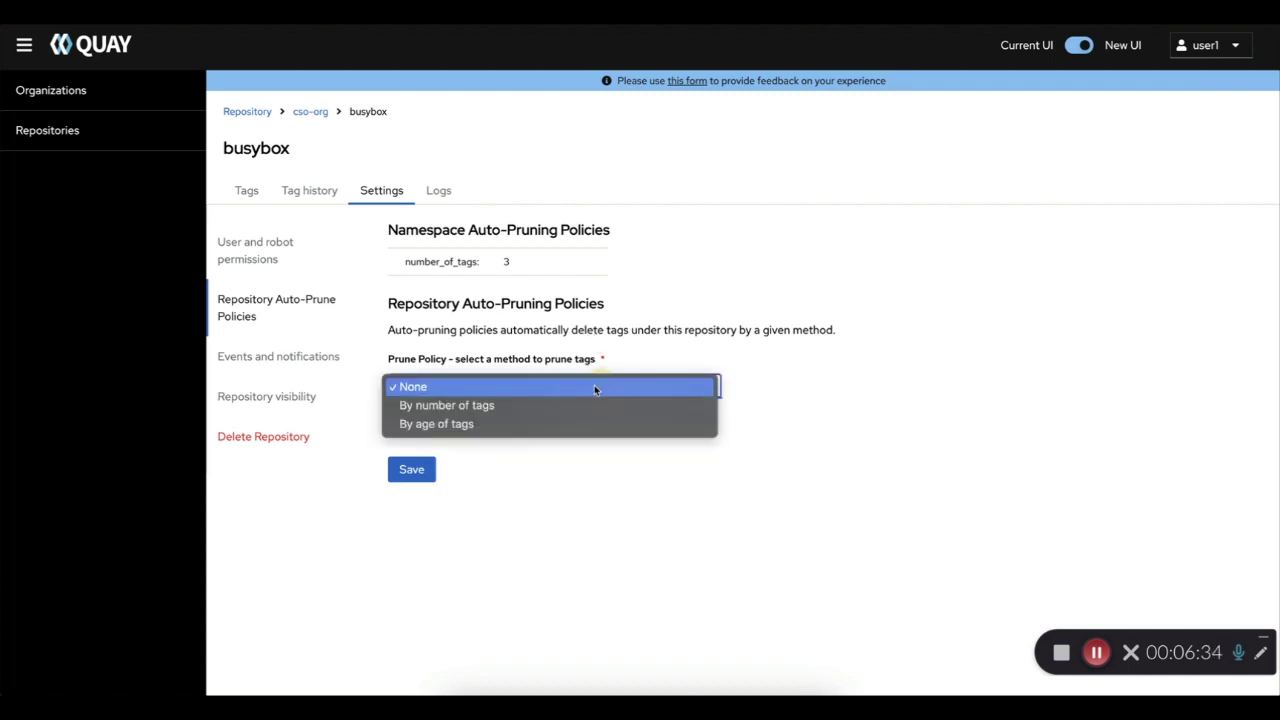
click(529, 404)
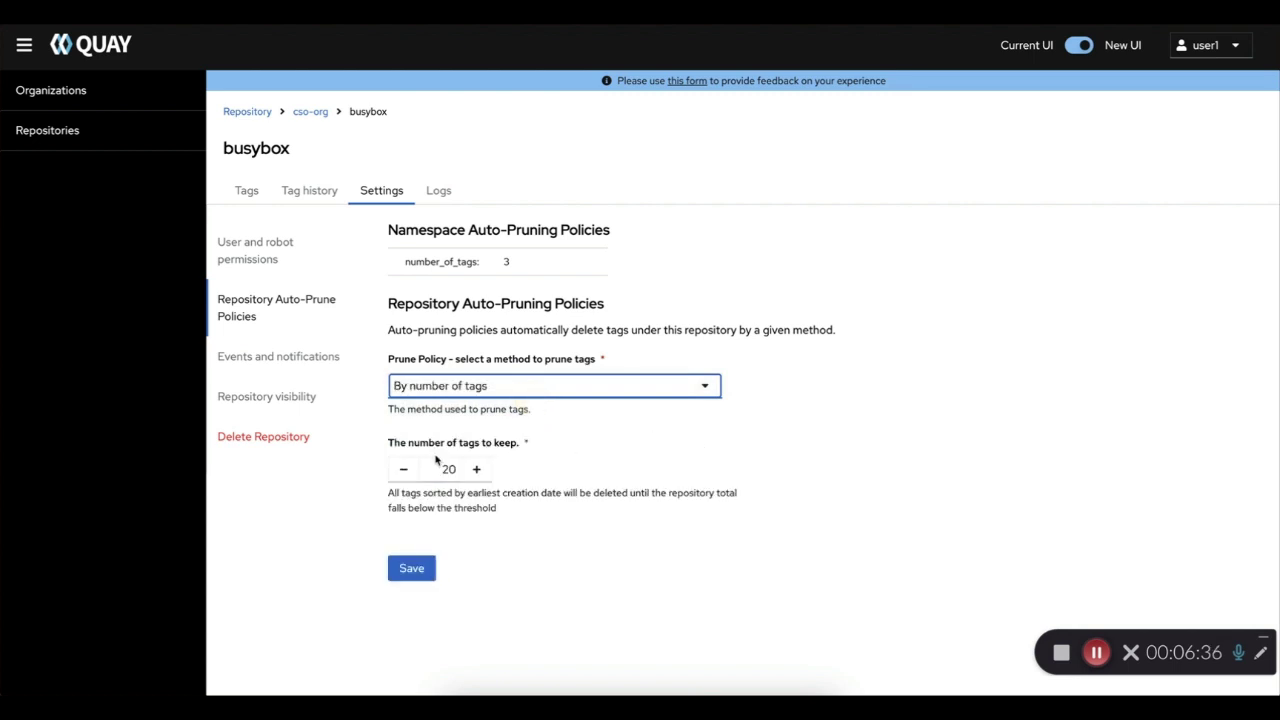
click(438, 466)
double_click(440, 468)
text(2)
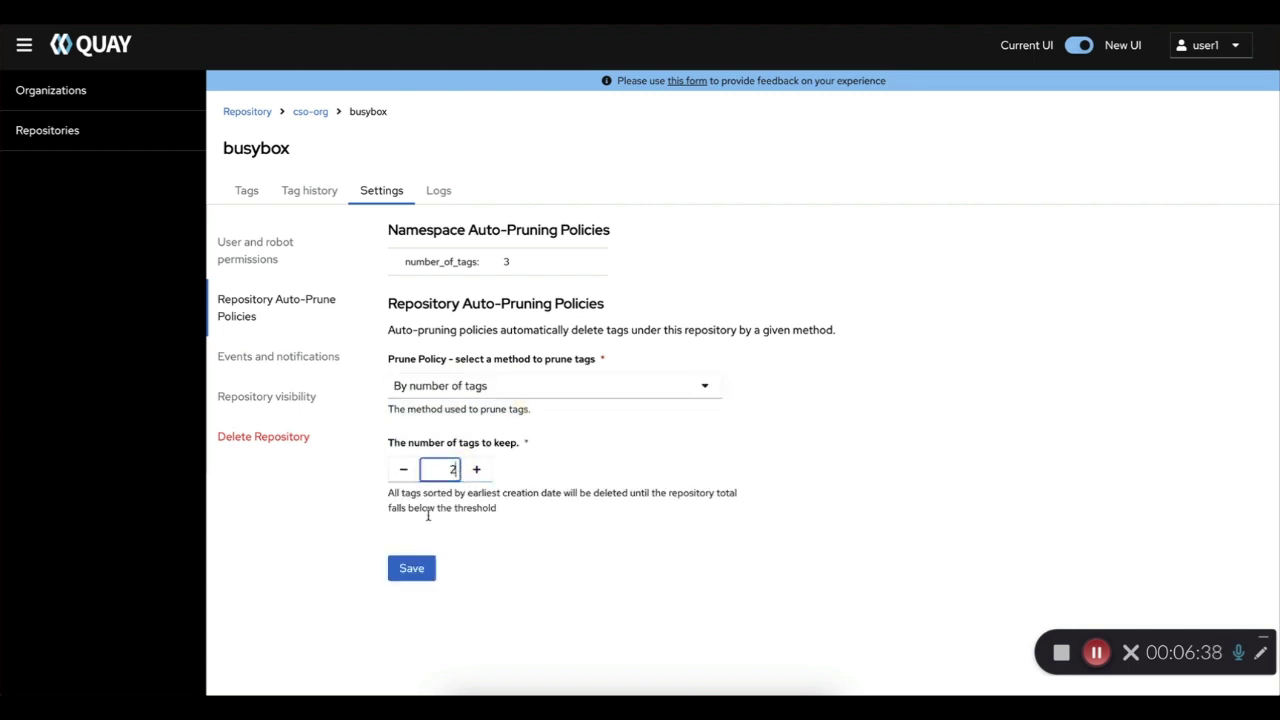
click(413, 566)
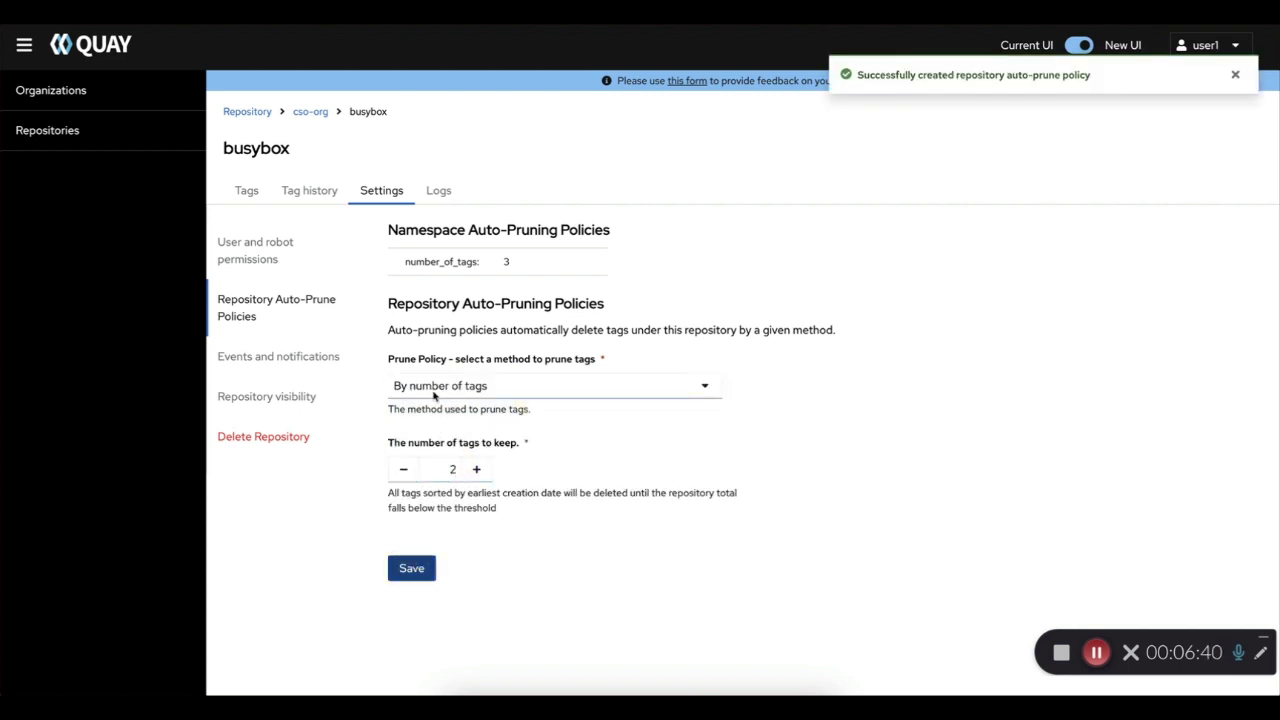
Check which busybox tags remain under both policies, reloading the tag list and rechecking the repository's auto-prune settings
click(250, 191)
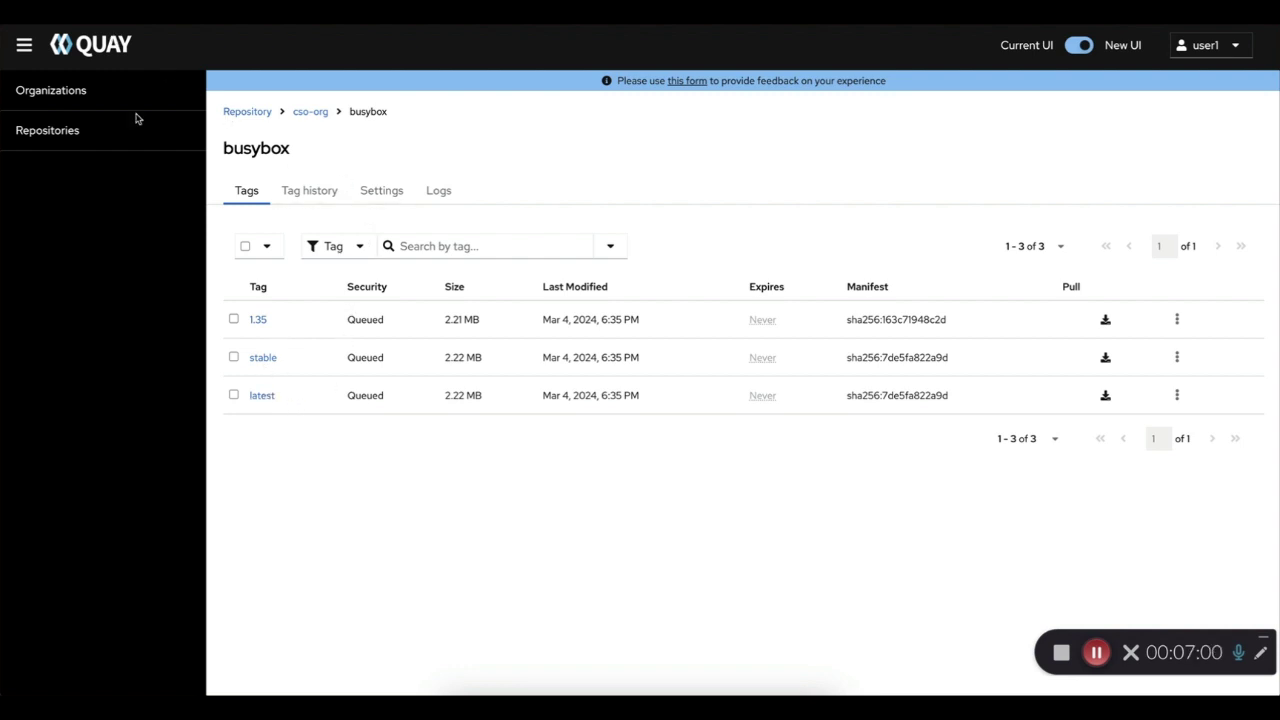
key(F5)
click(378, 193)
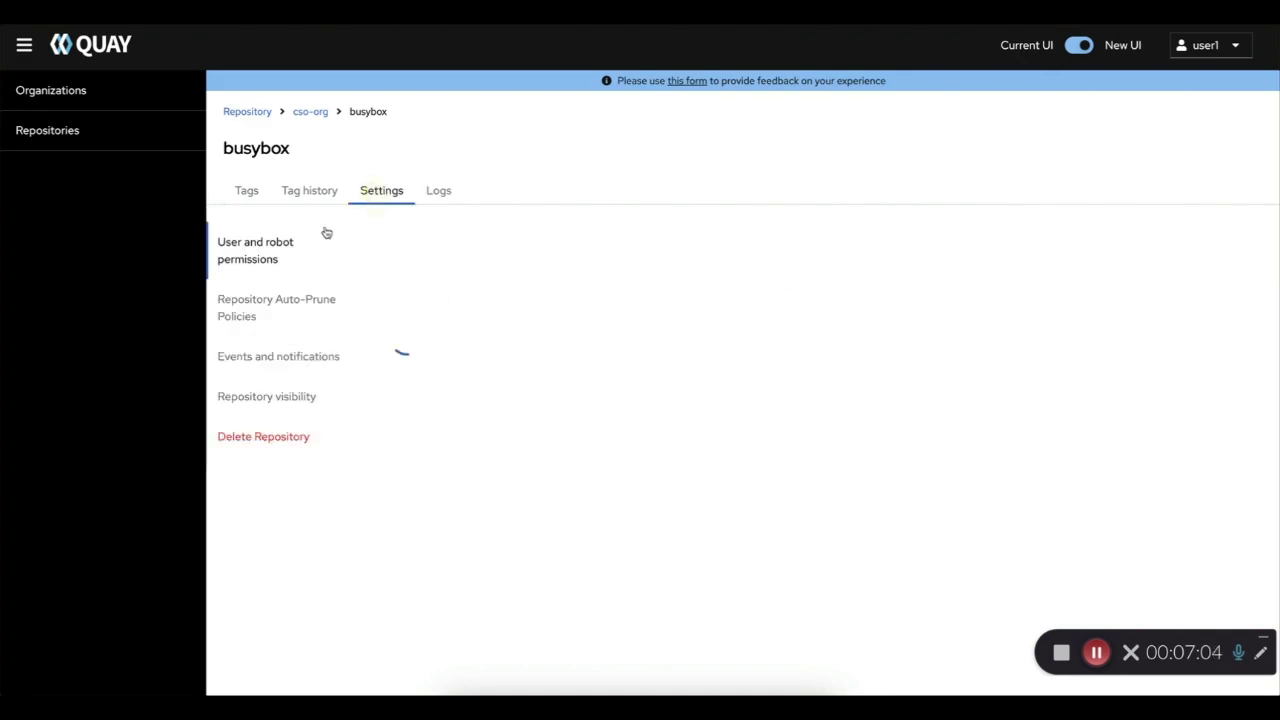
click(290, 315)
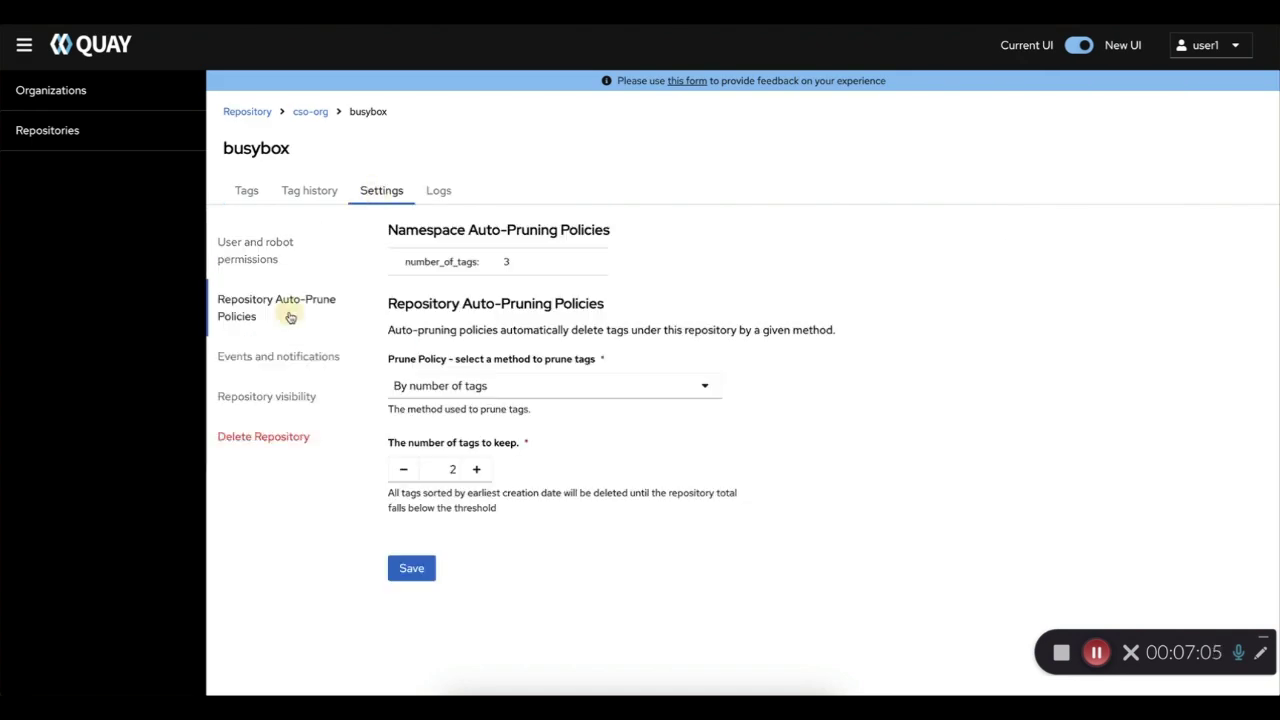
click(240, 186)
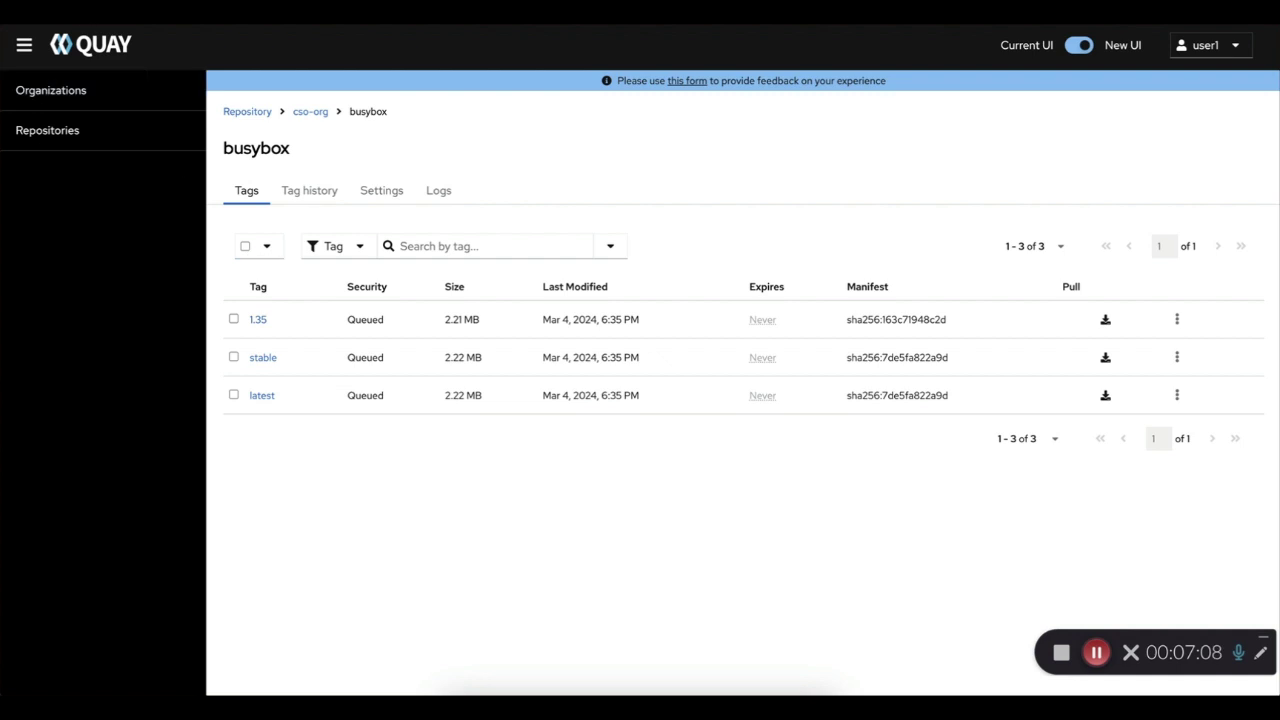
key(F5)
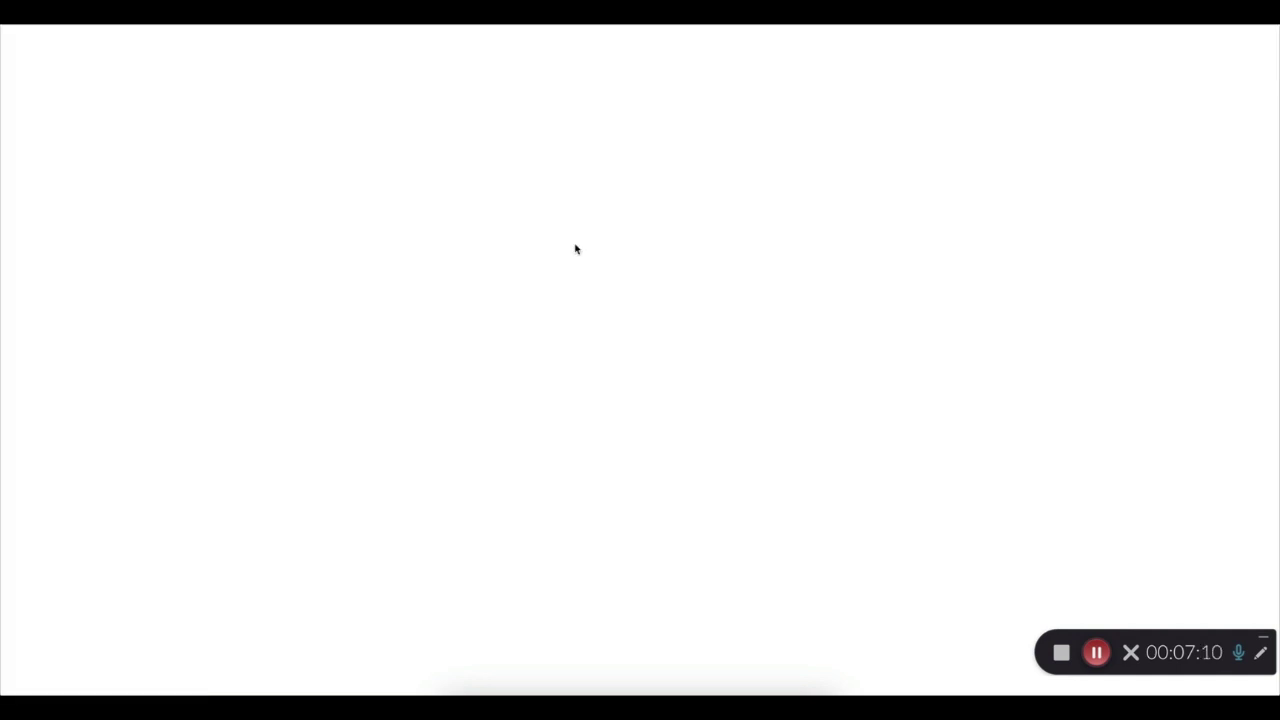